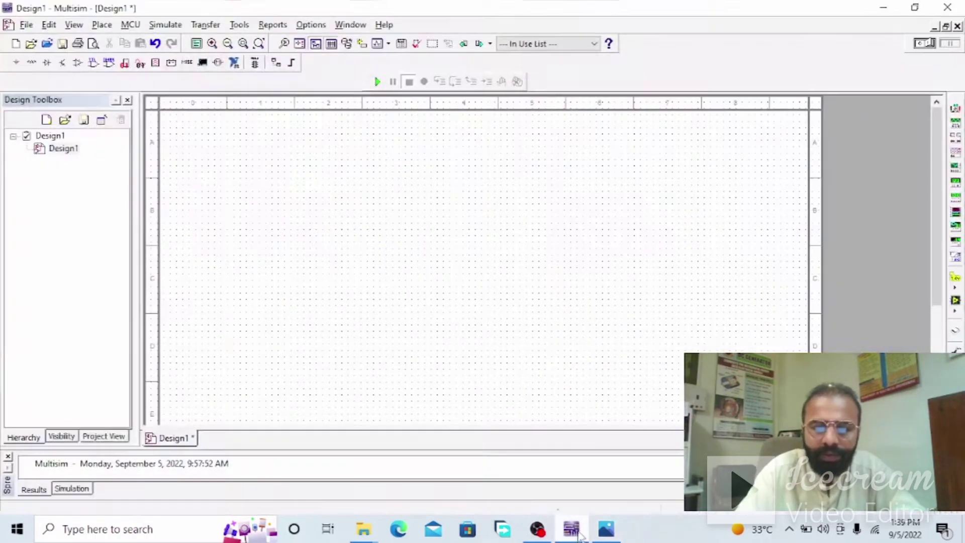
# - Place a DC_POWER source V1 on the Design1 schematic
pyautogui.click(572, 529)
pyautogui.click(16, 63)
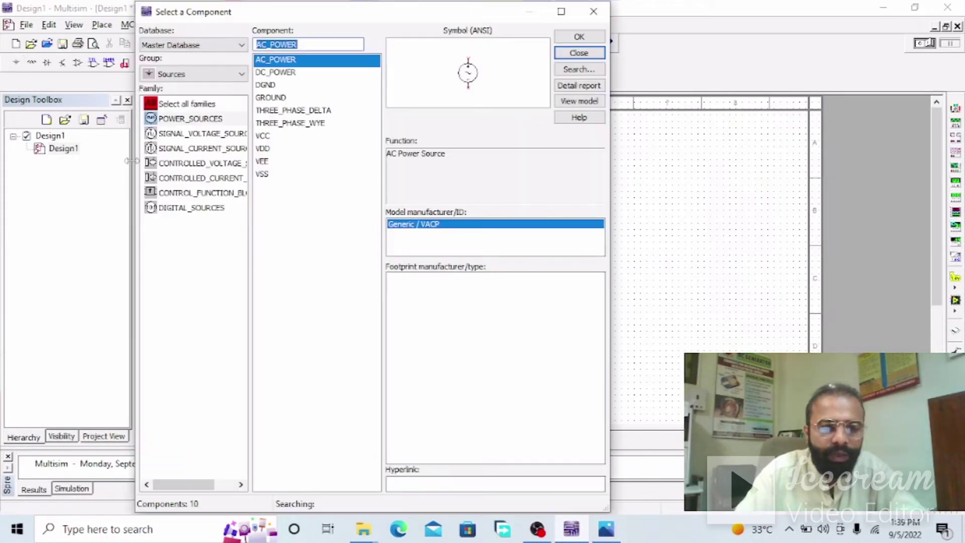
pyautogui.click(306, 75)
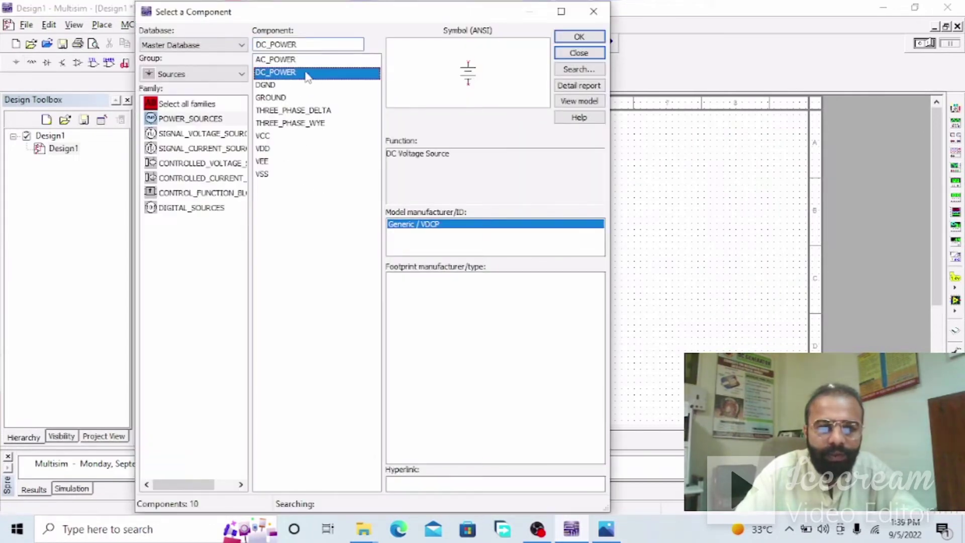
pyautogui.click(564, 44)
pyautogui.click(283, 254)
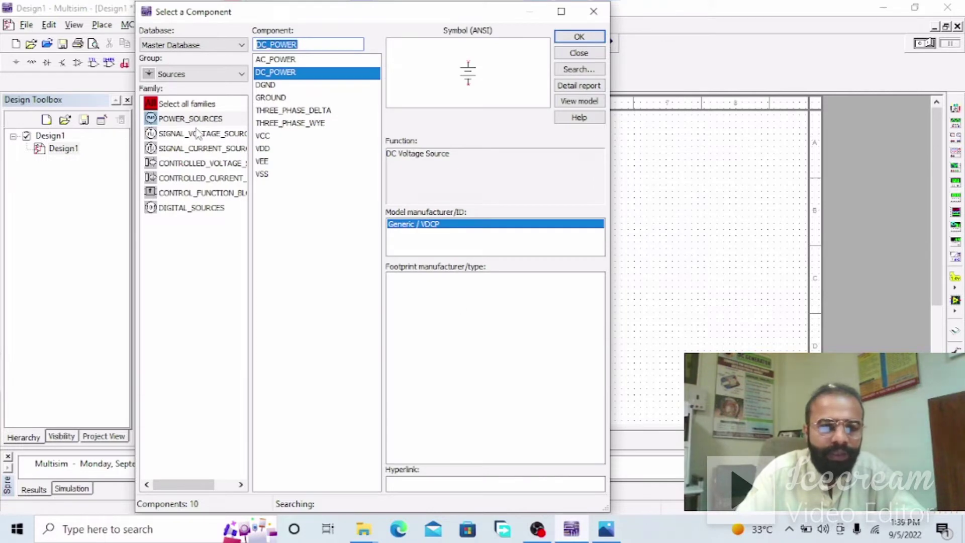
# - Place resistor R1 from the Basic group to the right of V1
pyautogui.click(201, 74)
pyautogui.click(197, 116)
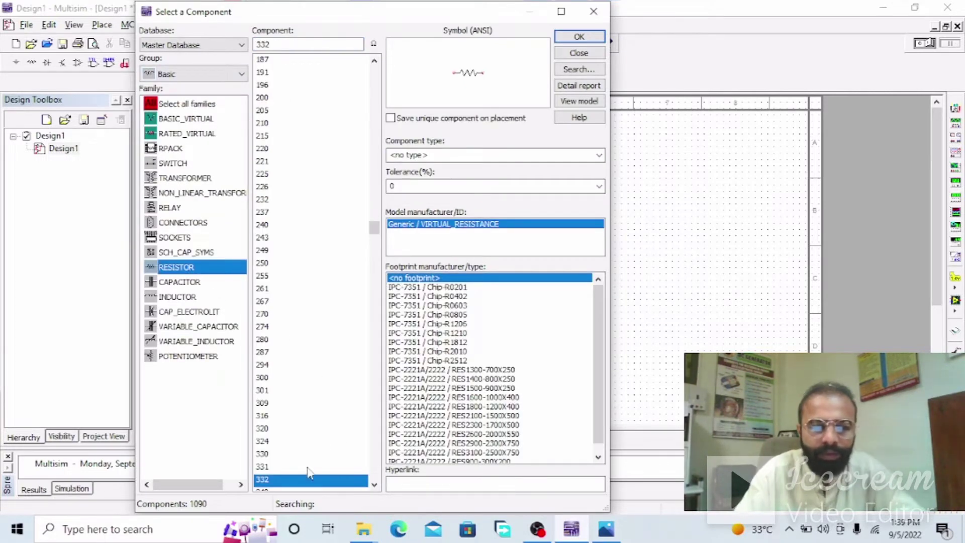
pyautogui.click(578, 37)
pyautogui.click(503, 223)
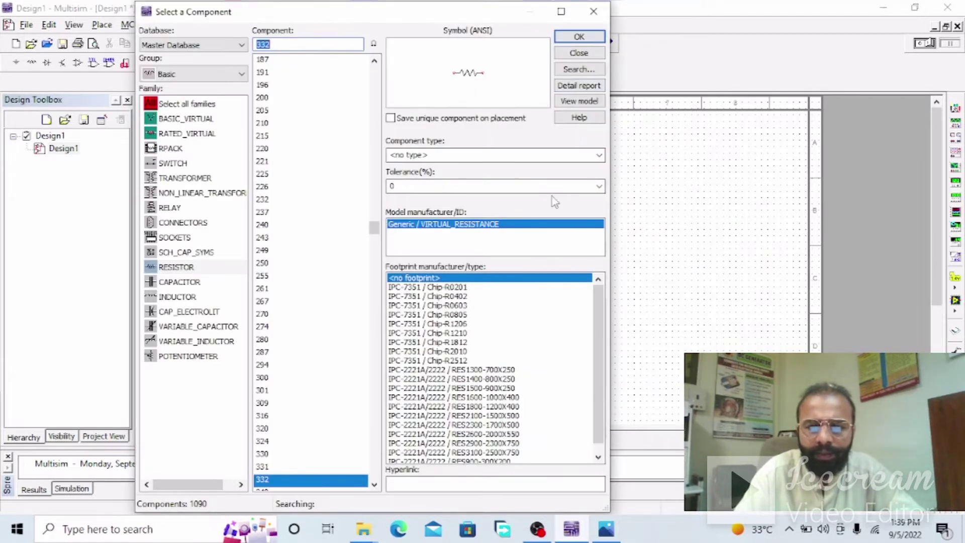
pyautogui.click(577, 54)
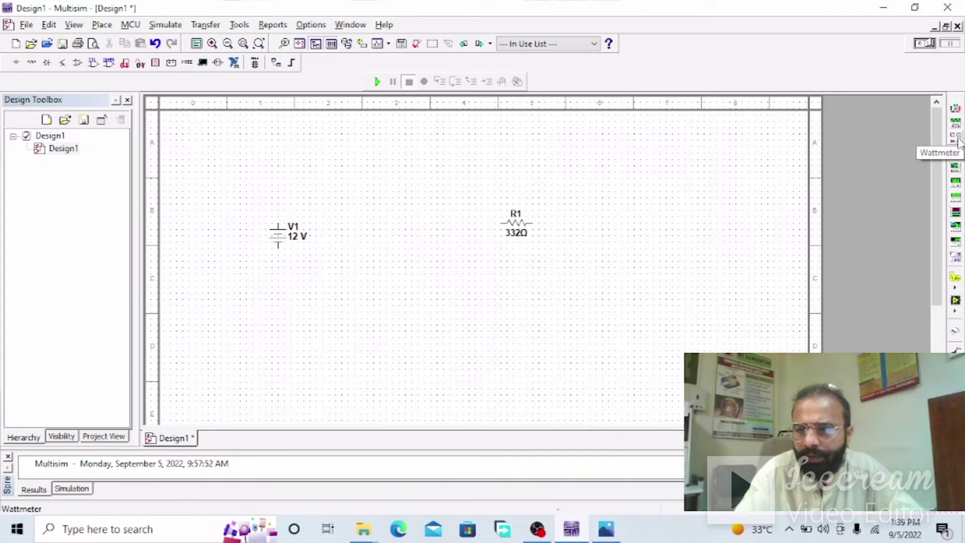
# - Place wattmeter XWM1 near the top and move battery V1 down-left
pyautogui.click(957, 136)
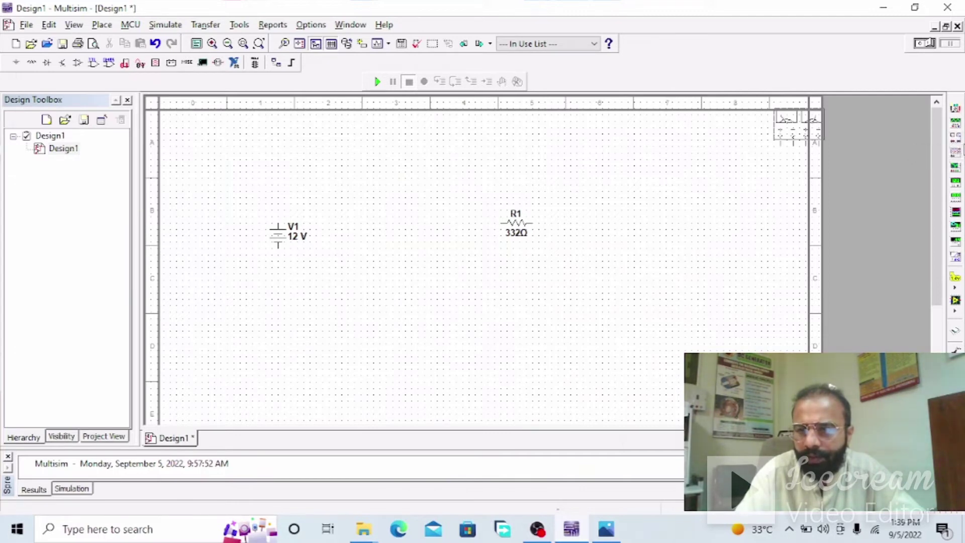
pyautogui.click(419, 182)
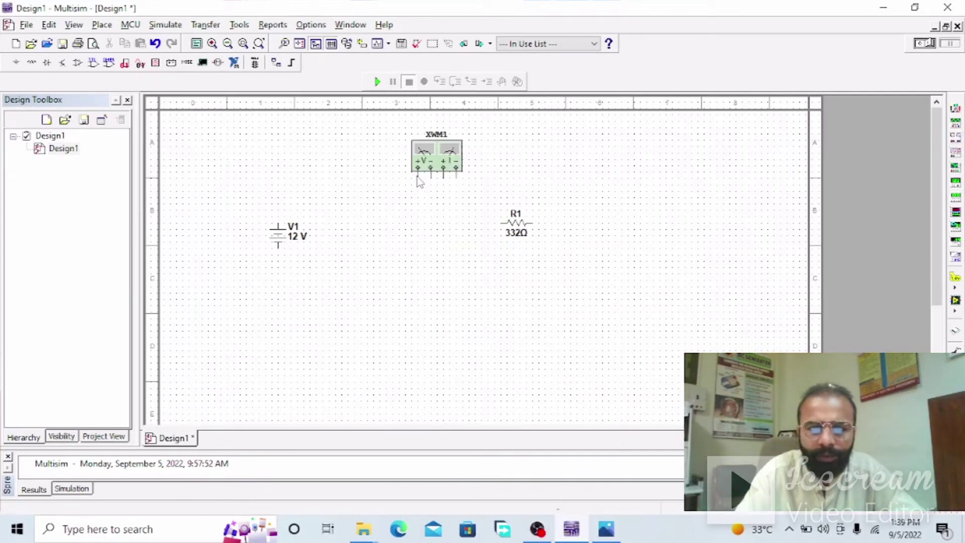
pyautogui.moveTo(275, 234); pyautogui.dragTo(244, 272)
pyautogui.click(306, 232)
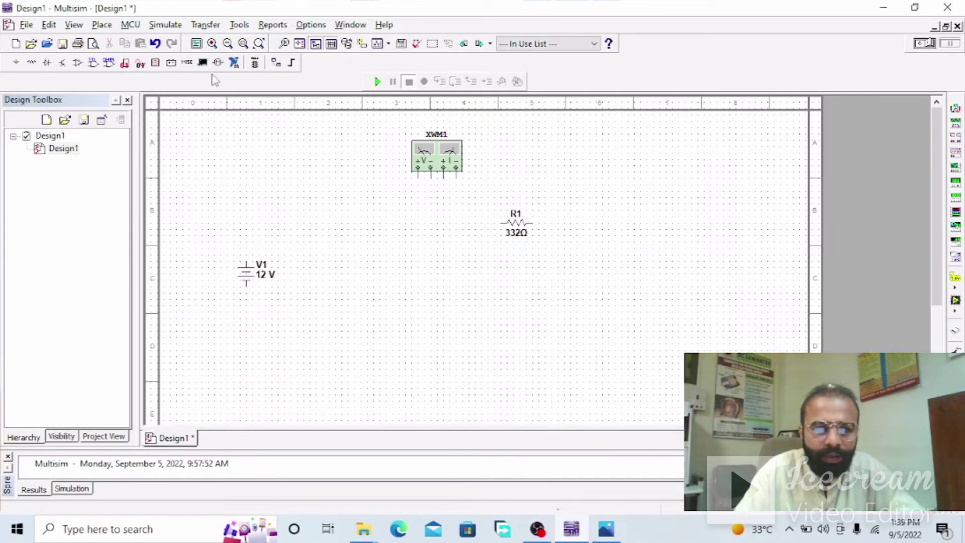
# - Add ammeter U1 (AMMETER_H) and voltmeter U2 (VOLTMETER_V) from Indicators
pyautogui.click(155, 62)
pyautogui.click(184, 139)
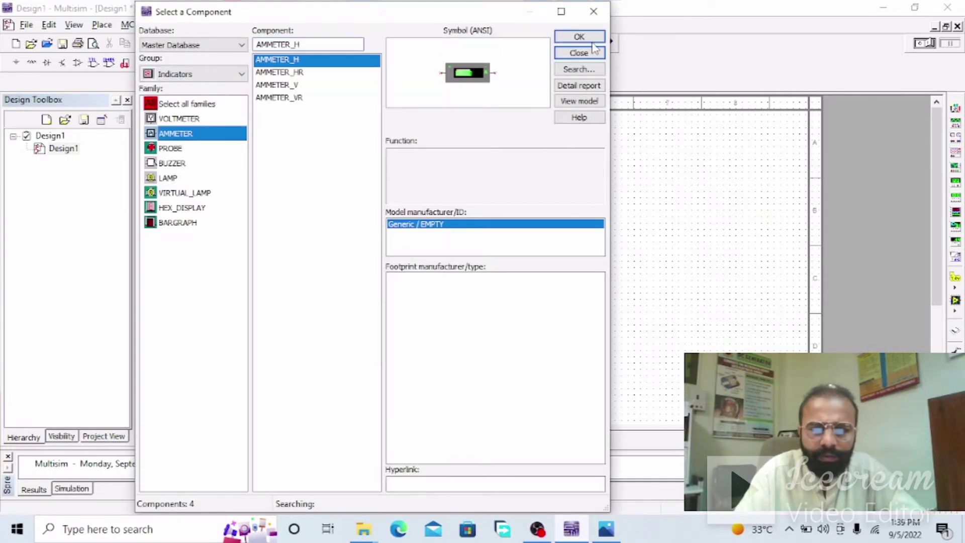
pyautogui.click(593, 42)
pyautogui.click(280, 182)
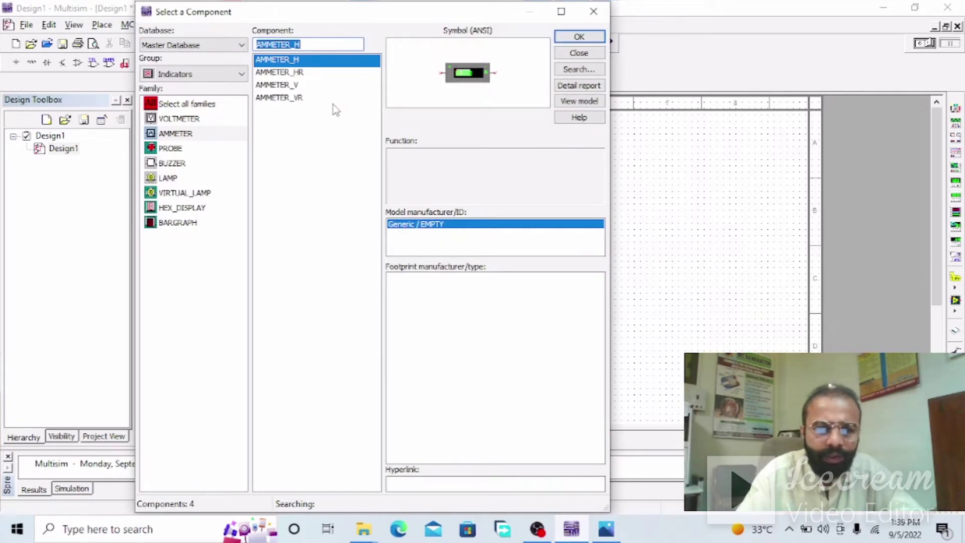
pyautogui.click(173, 119)
pyautogui.click(317, 86)
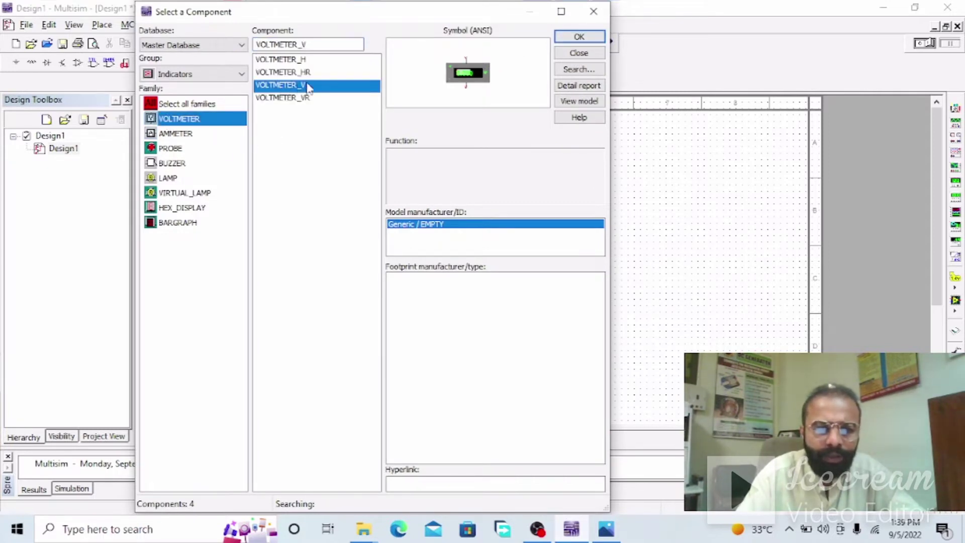
pyautogui.click(572, 36)
pyautogui.click(484, 309)
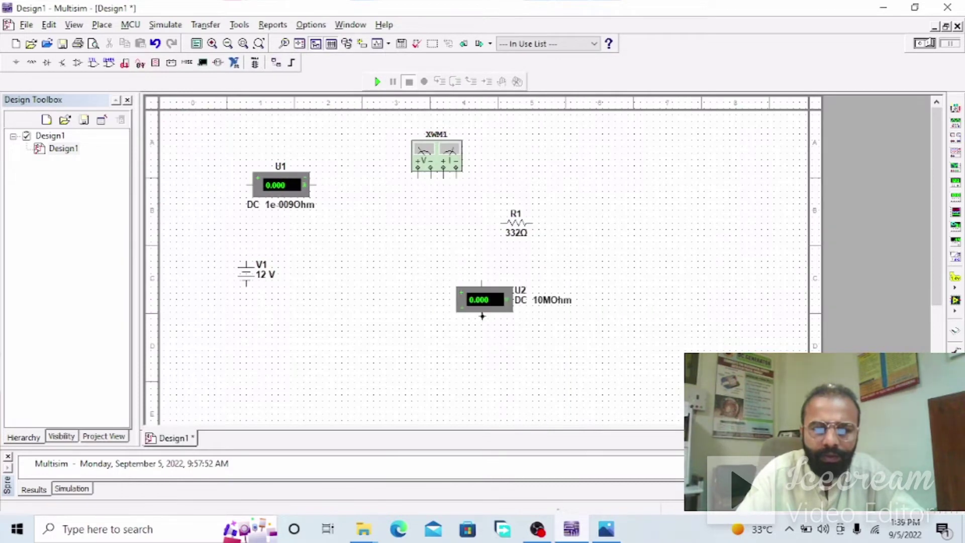
pyautogui.click(579, 53)
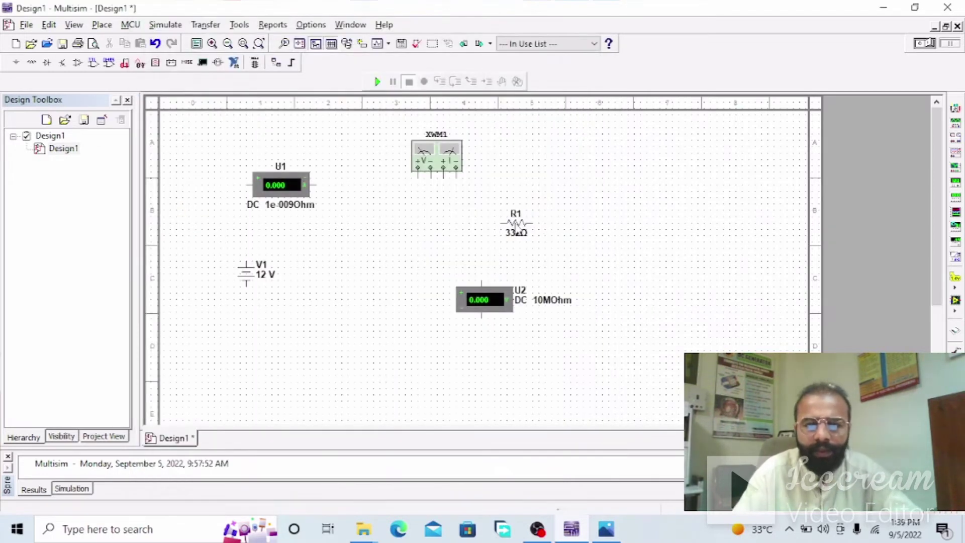
# - Move R1 right and rotate it vertical, then bring up the hand-drawn circuit photo
pyautogui.moveTo(521, 229); pyautogui.dragTo(578, 232)
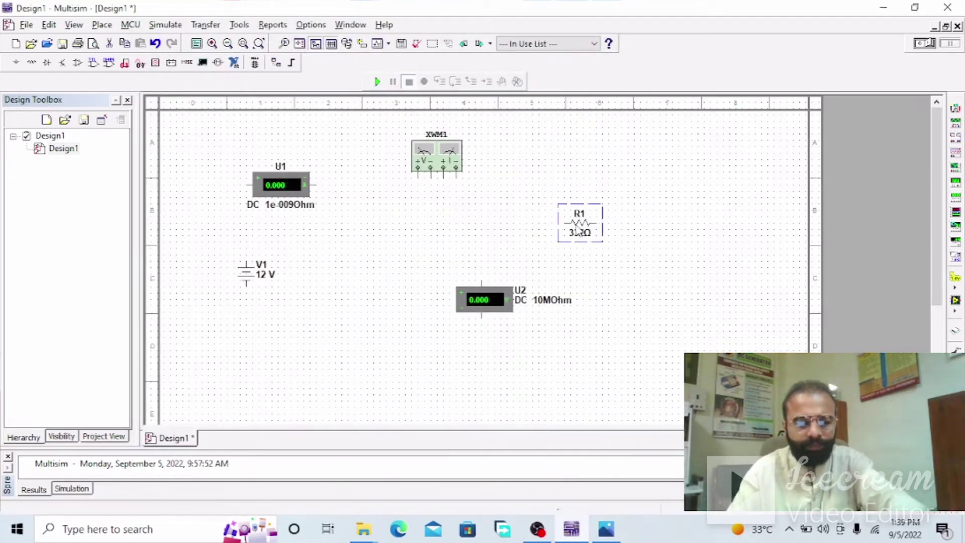
pyautogui.hotkey('ctrl', 'r')
pyautogui.moveTo(578, 231); pyautogui.dragTo(578, 244)
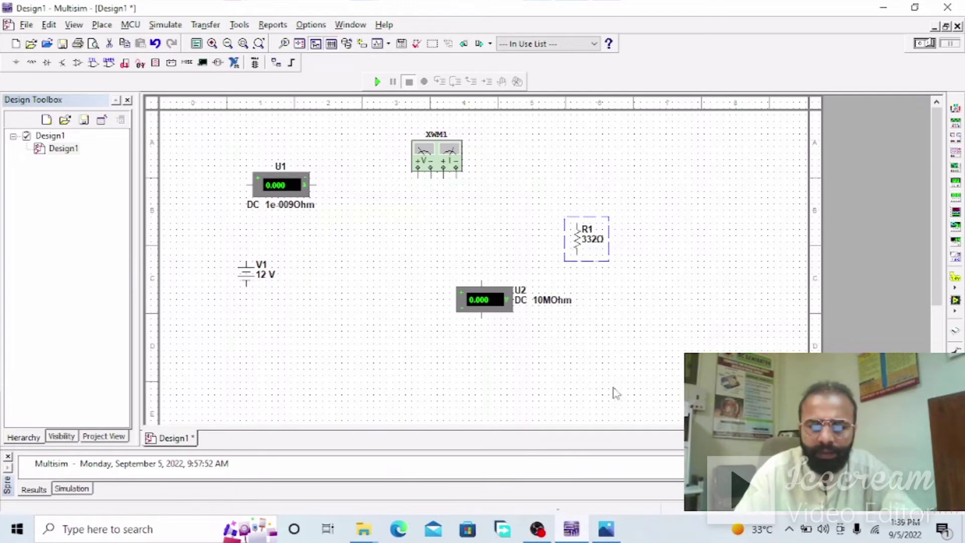
pyautogui.click(606, 529)
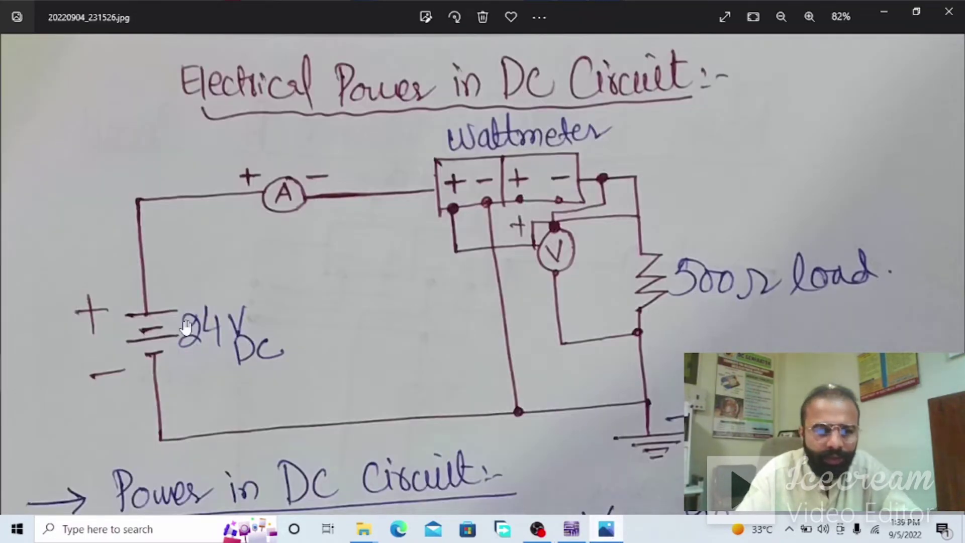
# - Set resistor R1's resistance to 500 Ω
pyautogui.click(605, 534)
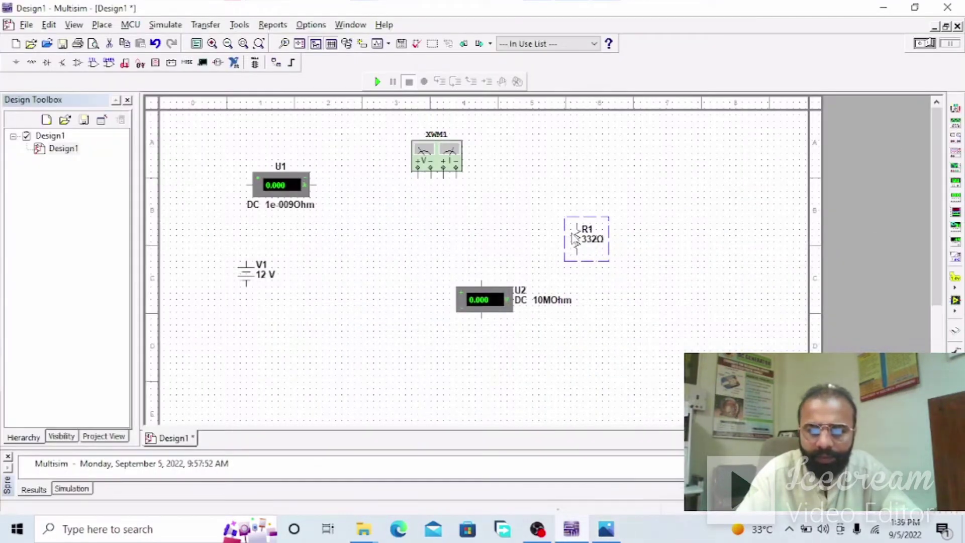
pyautogui.doubleClick(575, 239)
pyautogui.write('5')
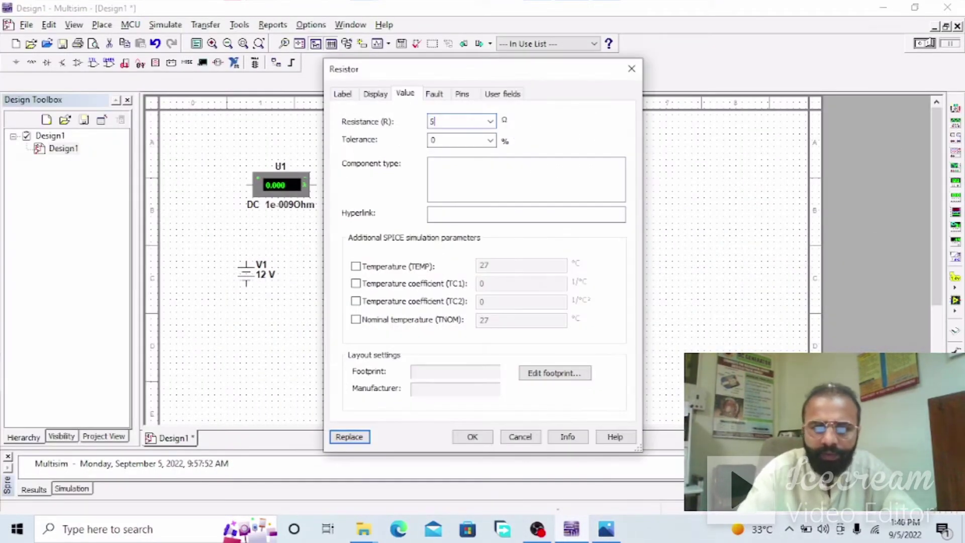
pyautogui.write('00')
pyautogui.press('Return')
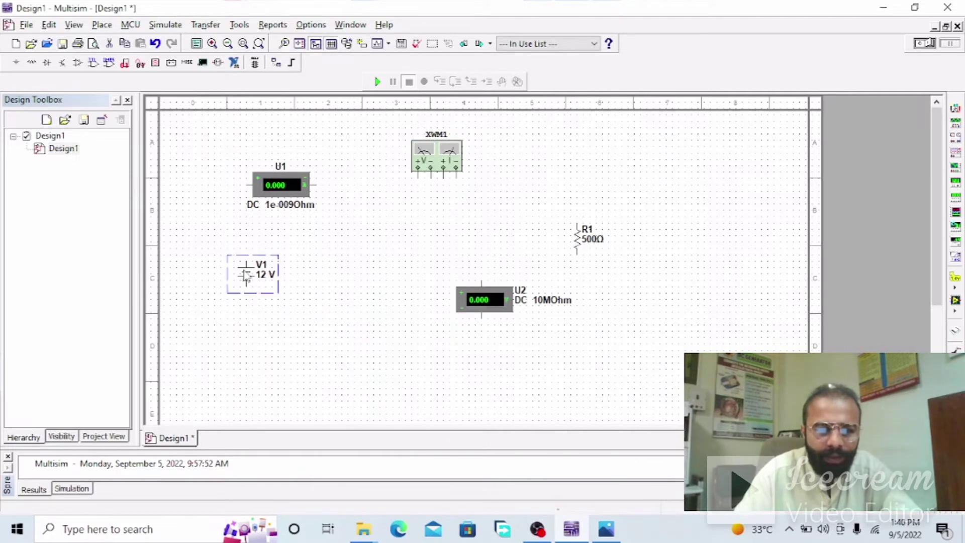
# - Set source V1 to 24 V and nudge U1 right and V1 left
pyautogui.doubleClick(247, 278)
pyautogui.write('24')
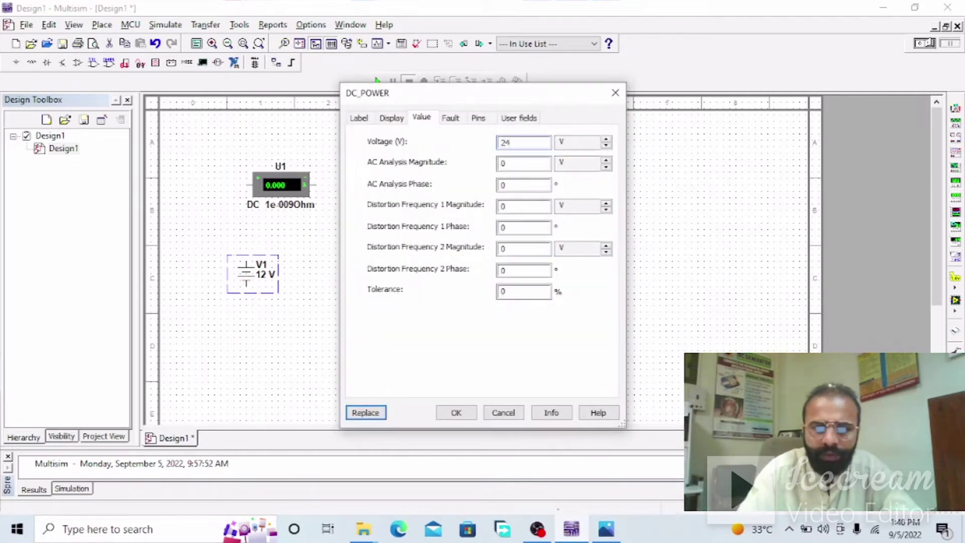
pyautogui.press('Return')
pyautogui.moveTo(293, 185); pyautogui.dragTo(305, 185)
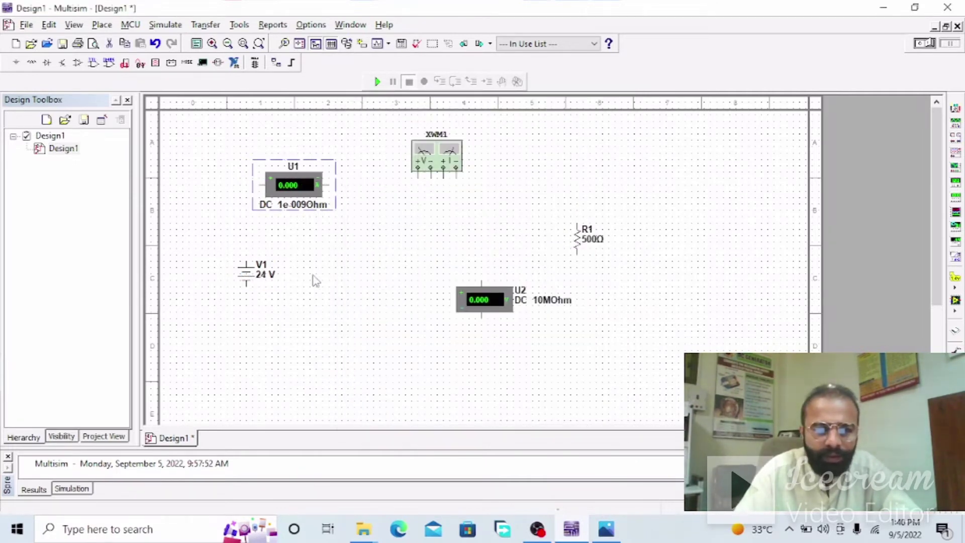
pyautogui.moveTo(246, 278); pyautogui.dragTo(215, 278)
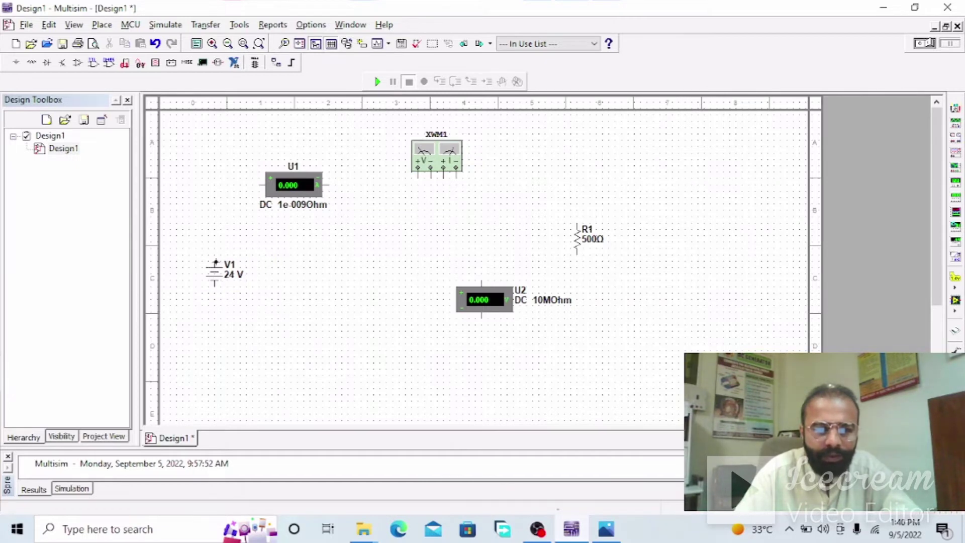
pyautogui.click(216, 262)
# - Wire V1, ammeter U1, the wattmeter and R1 into a series loop back to V1
pyautogui.click(266, 185)
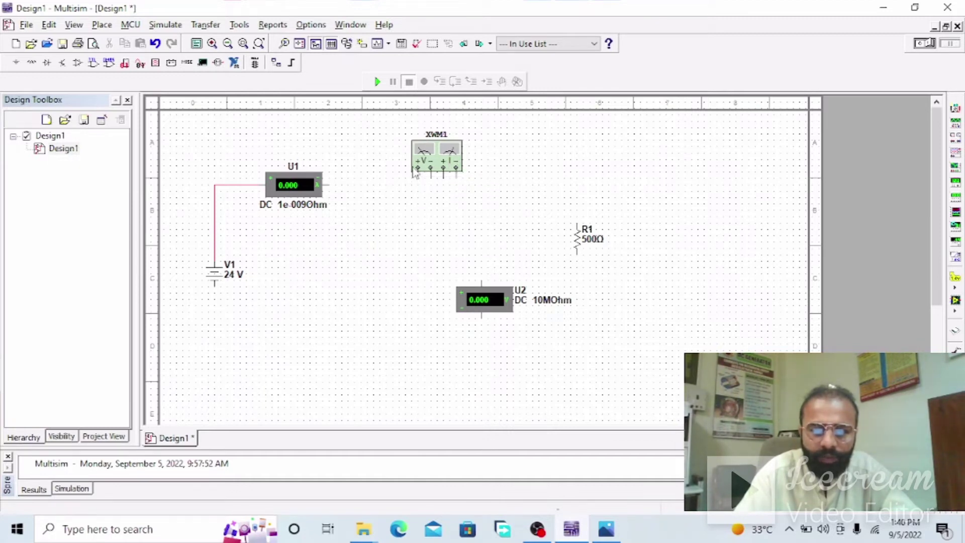
pyautogui.click(330, 185)
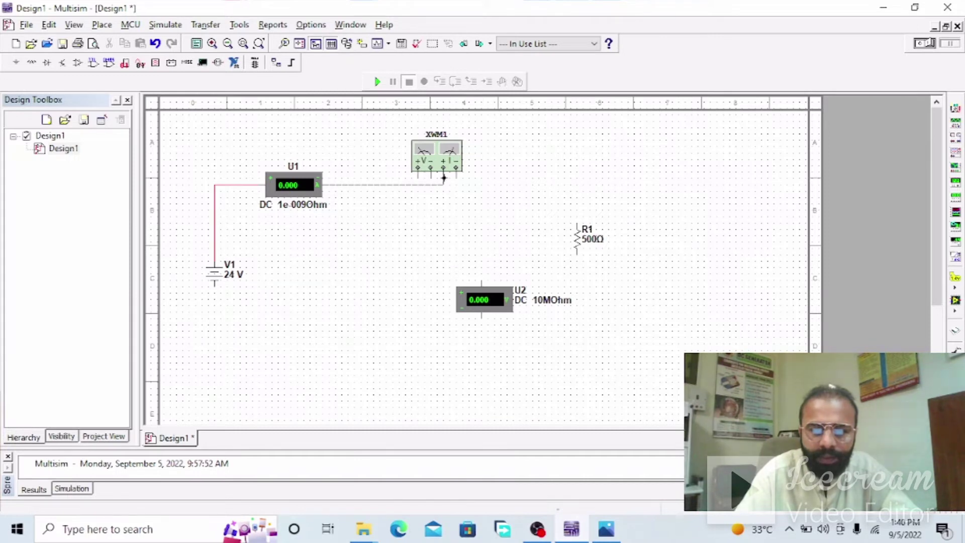
pyautogui.click(458, 179)
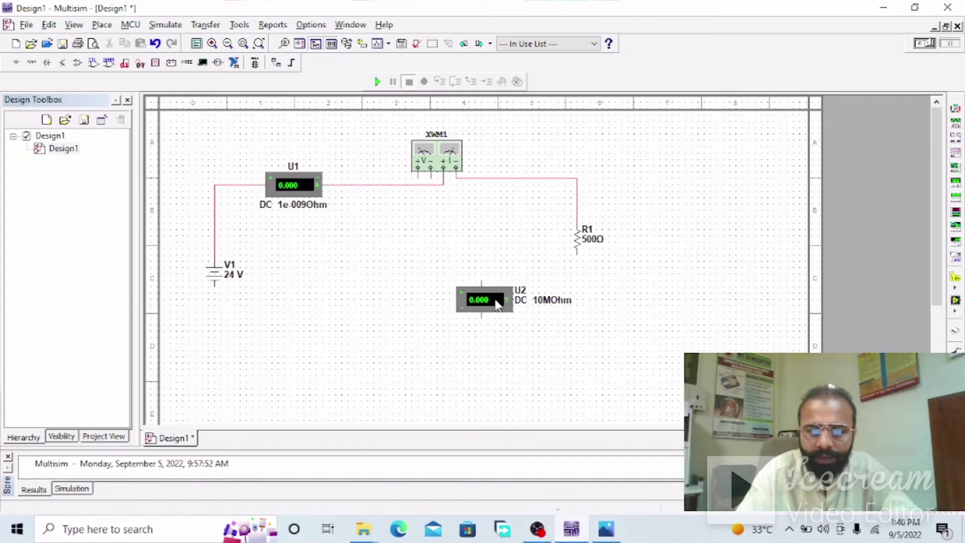
pyautogui.moveTo(496, 304); pyautogui.dragTo(694, 189)
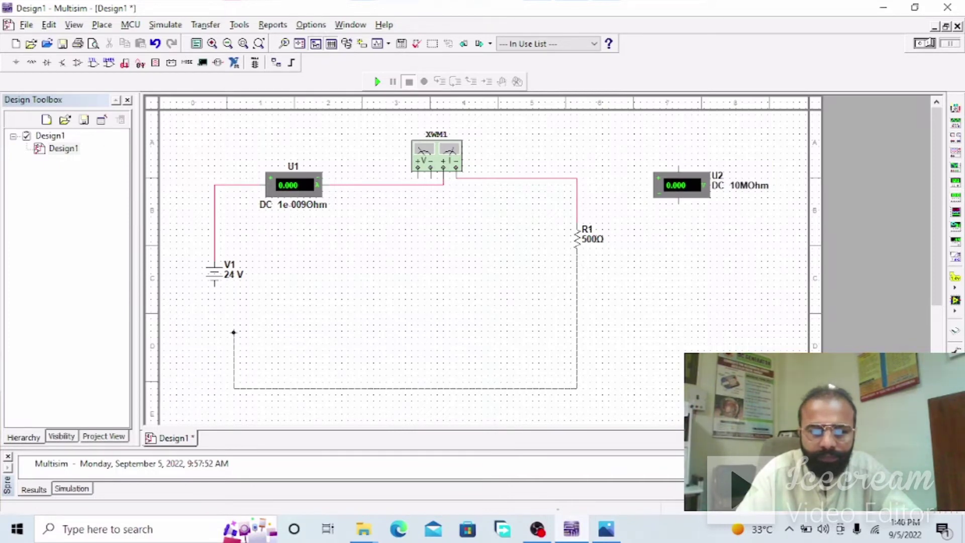
pyautogui.click(215, 284)
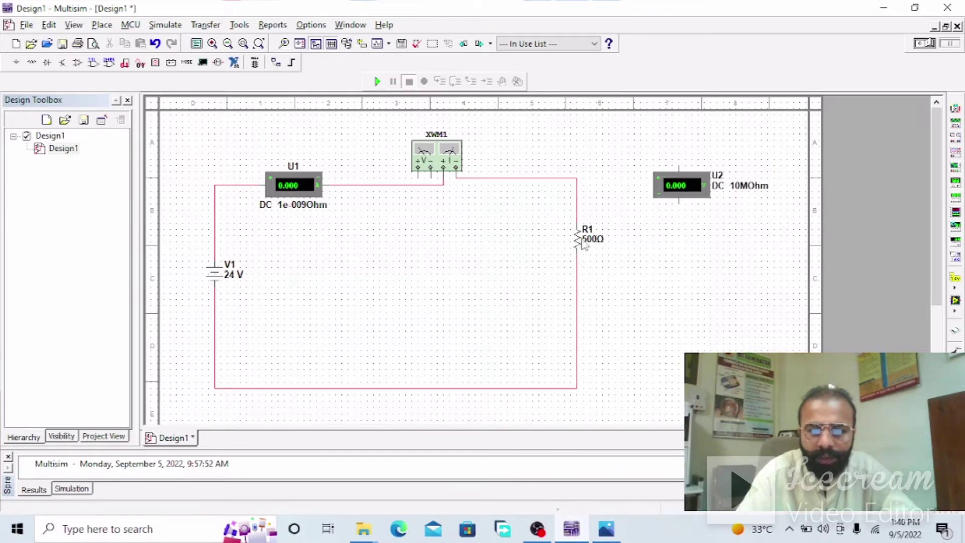
# - Lower R1, reroute the top and bottom wires, and set voltmeter U2 left of R1
pyautogui.moveTo(582, 240); pyautogui.dragTo(582, 272)
pyautogui.click(642, 297)
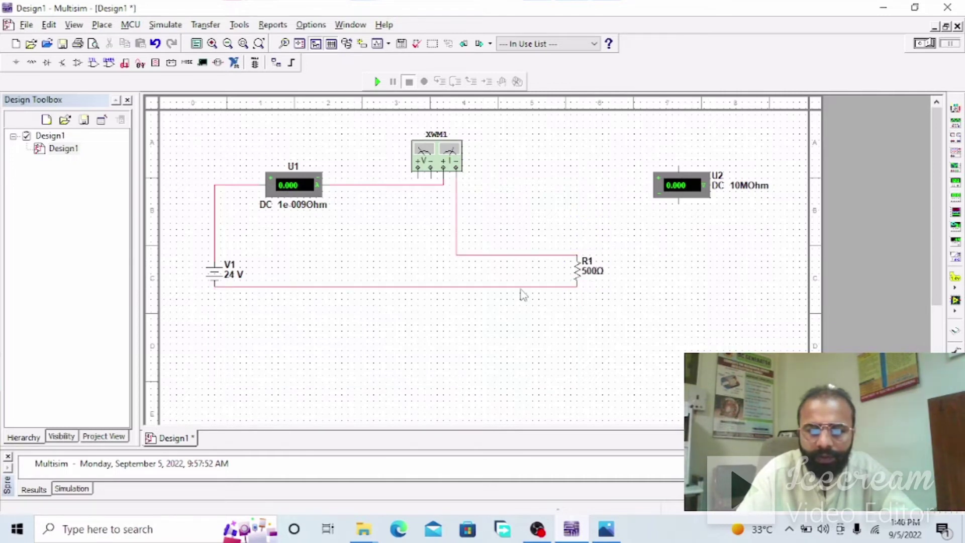
pyautogui.moveTo(521, 288); pyautogui.dragTo(529, 368)
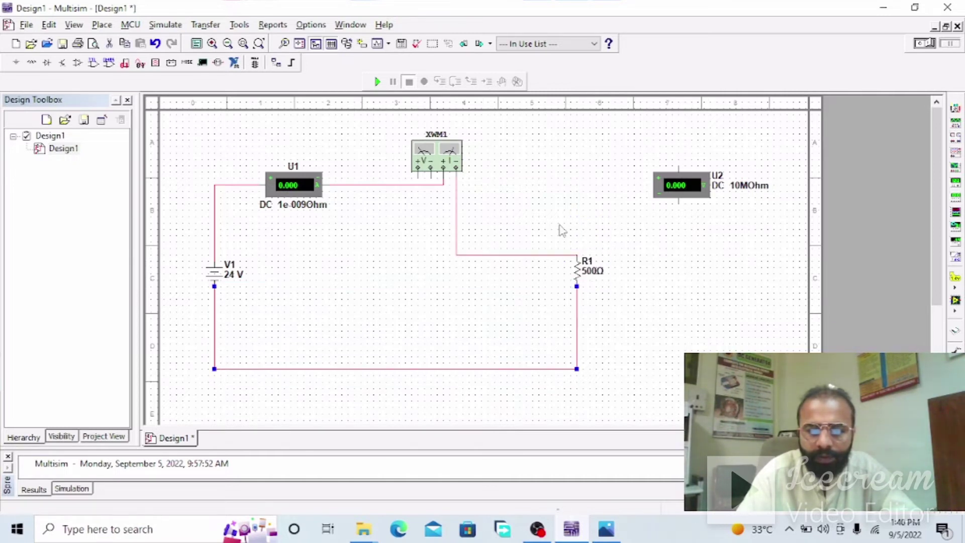
pyautogui.click(546, 255)
pyautogui.moveTo(553, 254); pyautogui.dragTo(552, 210)
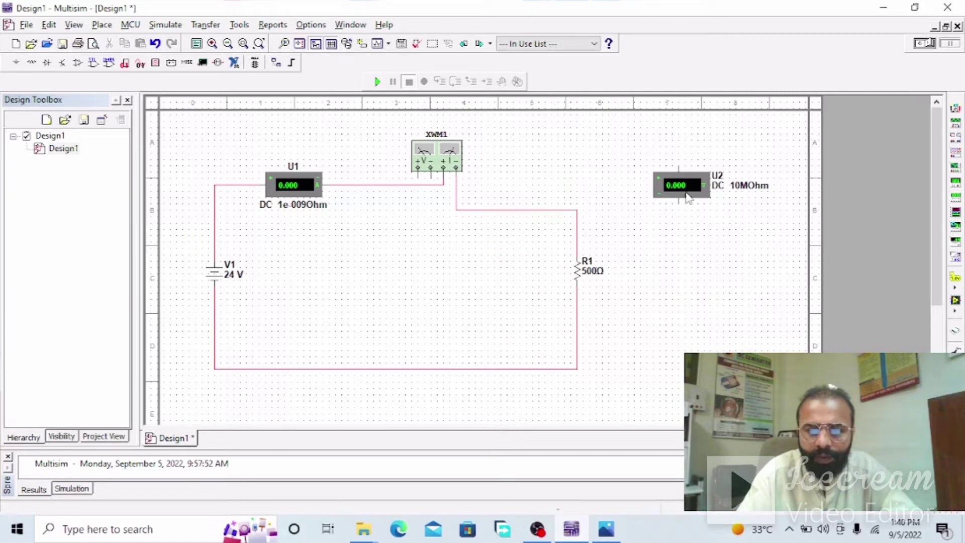
pyautogui.moveTo(680, 195); pyautogui.dragTo(434, 297)
pyautogui.click(445, 261)
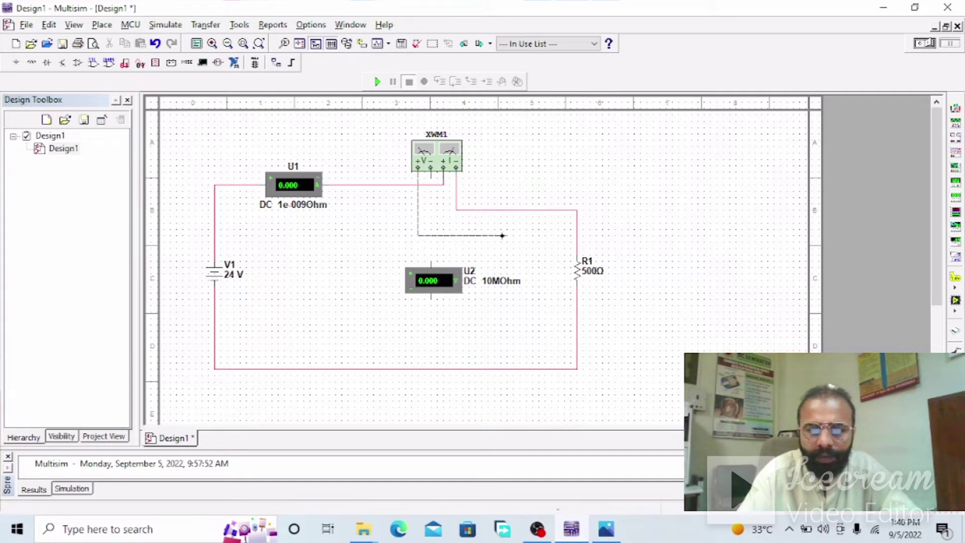
# - Connect the wattmeter's positive and negative voltage leads to R1's top and bottom wires
pyautogui.click(536, 211)
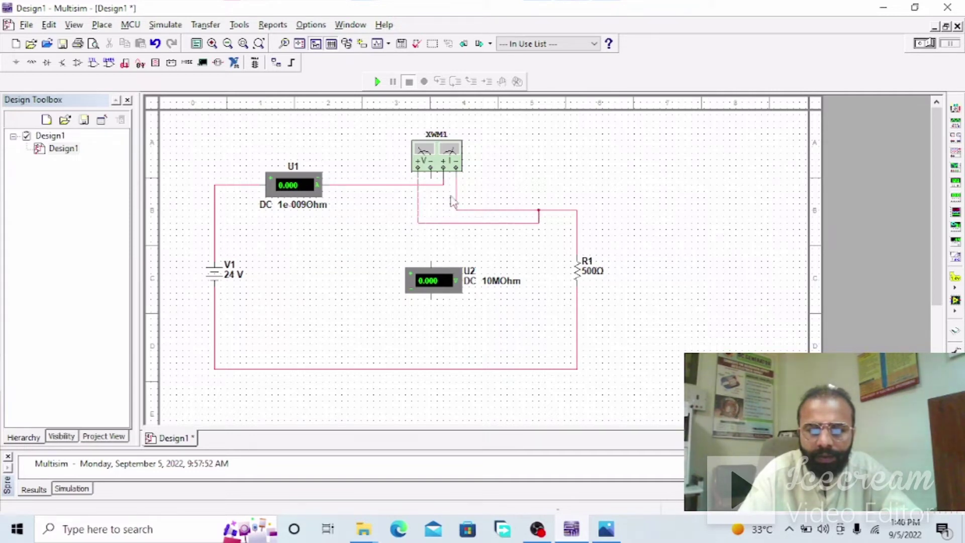
pyautogui.click(430, 186)
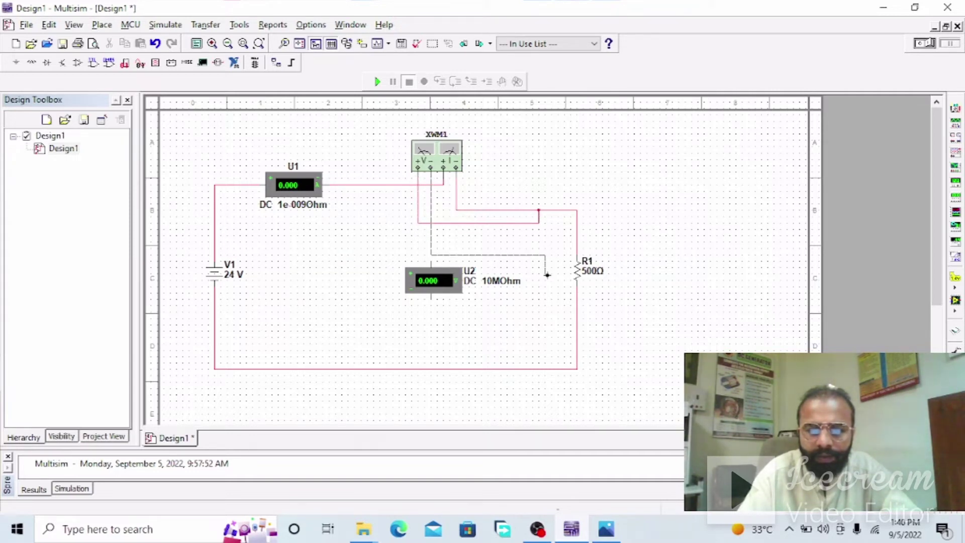
pyautogui.click(546, 367)
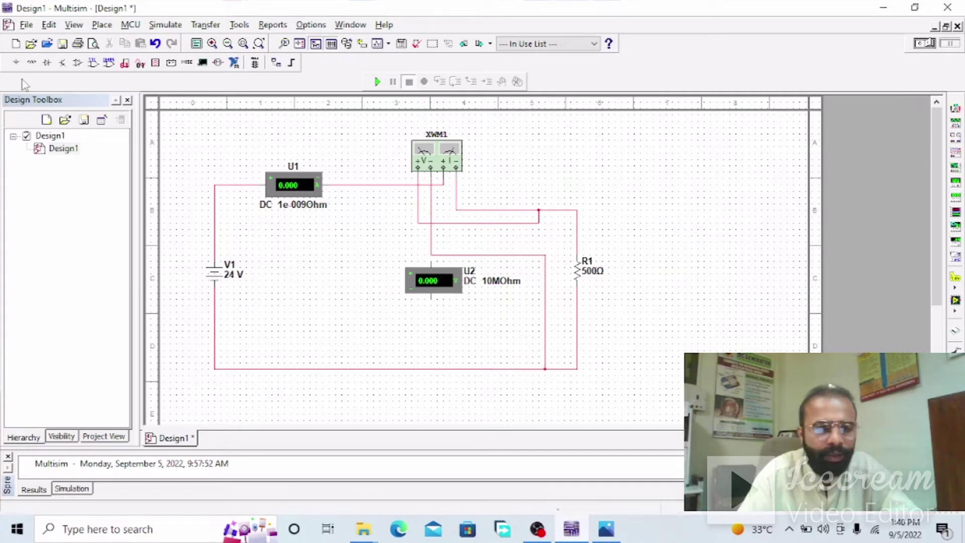
pyautogui.click(16, 63)
# - Add a GROUND on the bottom wire and wire voltmeter U2's lower terminal to it
pyautogui.click(268, 98)
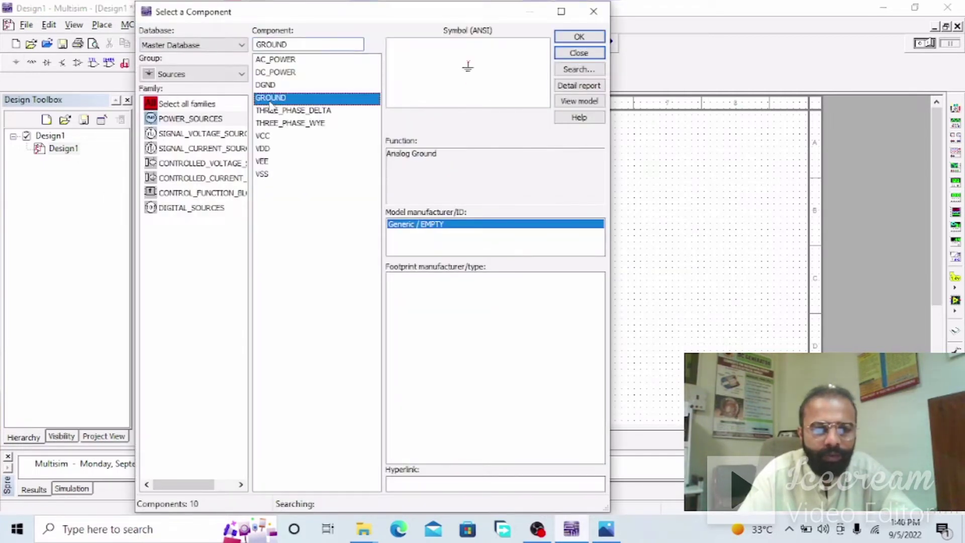
pyautogui.click(579, 37)
pyautogui.click(266, 392)
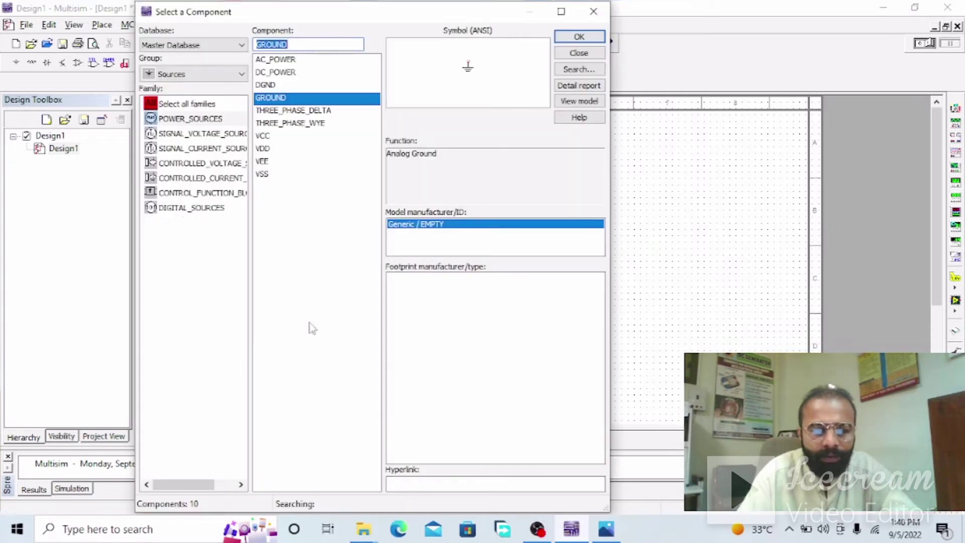
pyautogui.click(575, 53)
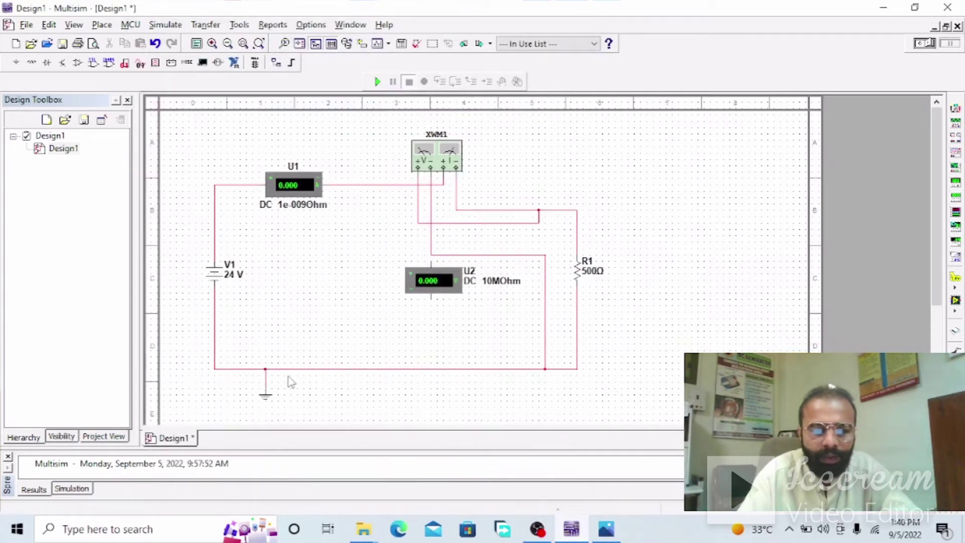
pyautogui.moveTo(438, 283); pyautogui.dragTo(439, 315)
pyautogui.click(460, 344)
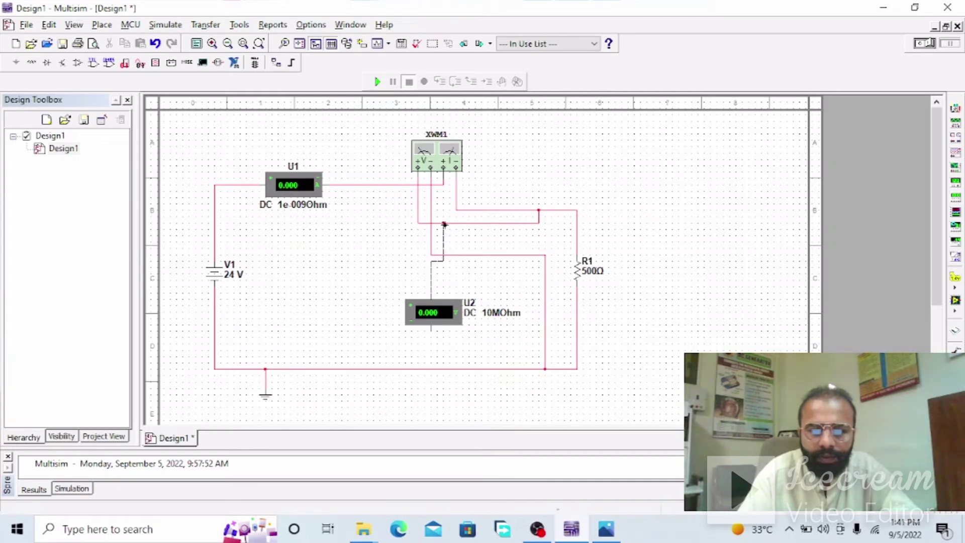
pyautogui.click(430, 370)
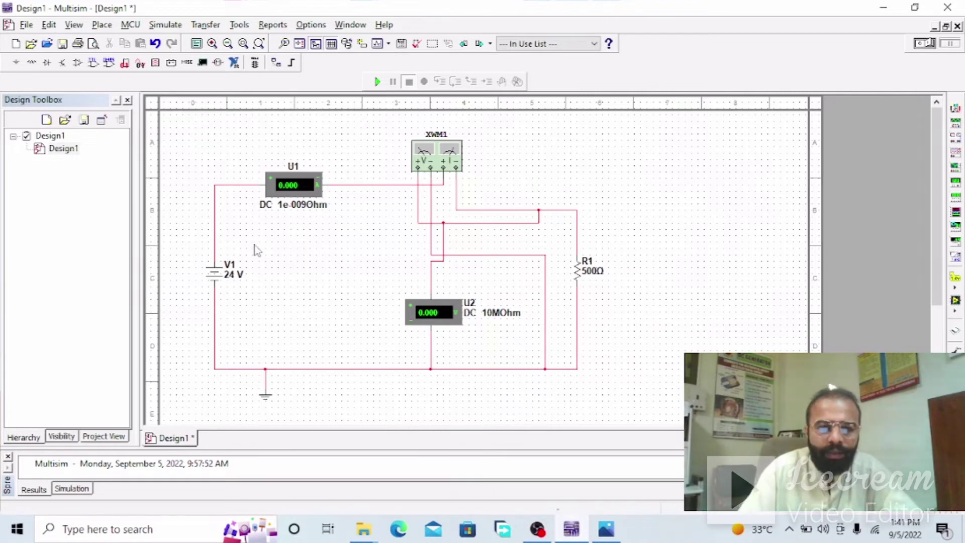
# - Open the wattmeter panel and run the simulation: 1.152 W, PF 1, 0.048 A, 23.997 V
pyautogui.doubleClick(432, 162)
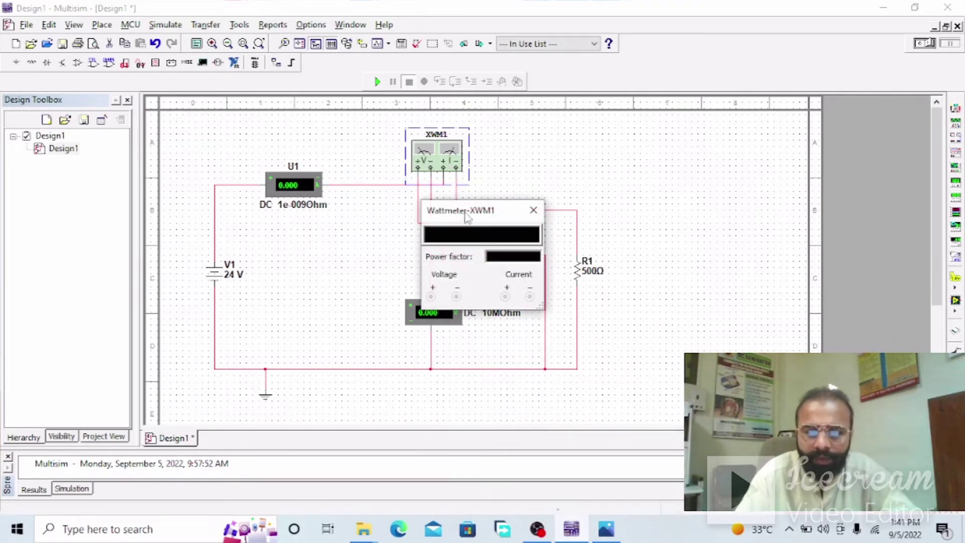
pyautogui.moveTo(463, 216); pyautogui.dragTo(678, 146)
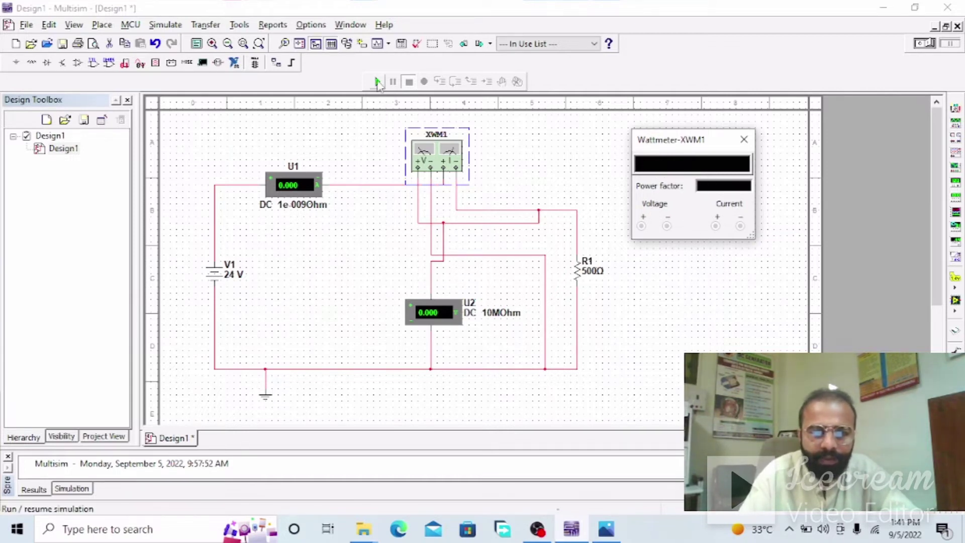
pyautogui.click(377, 81)
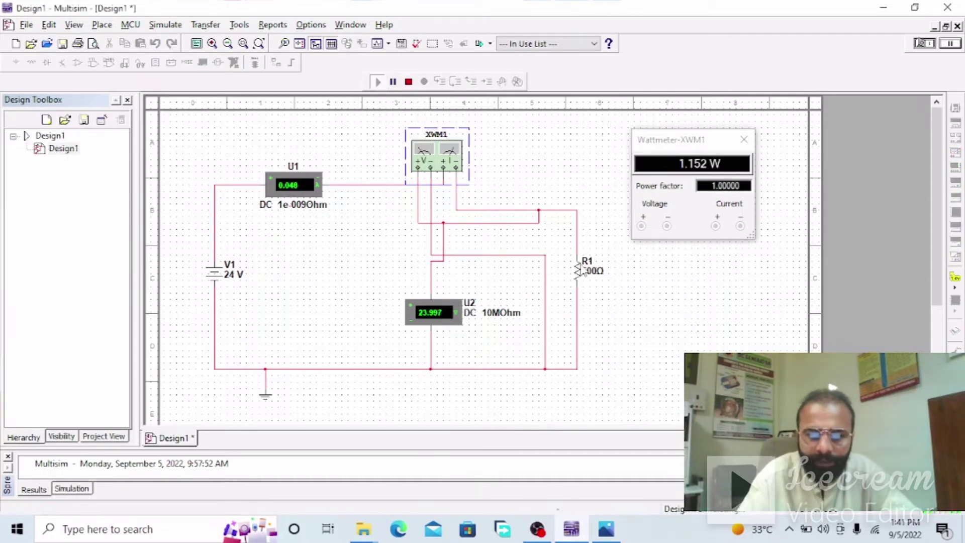
pyautogui.click(555, 161)
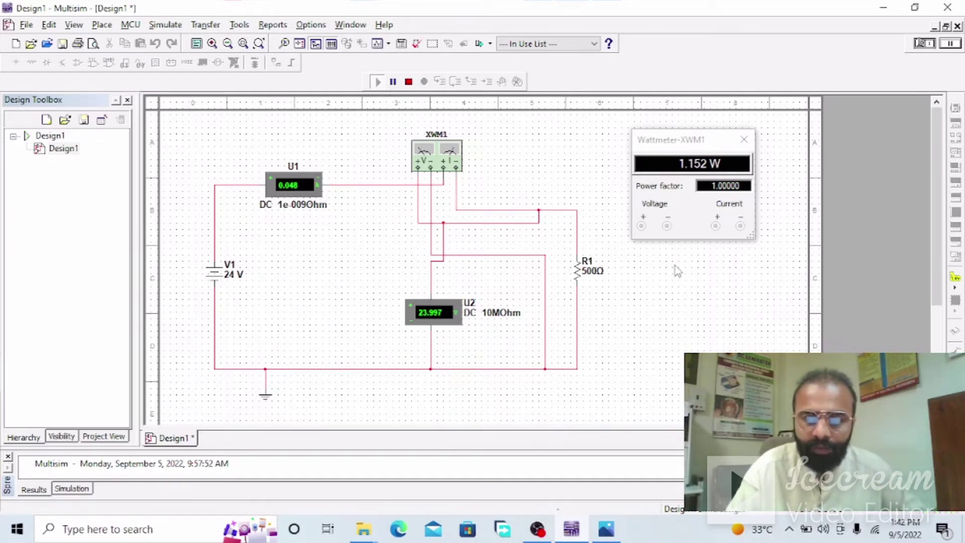
# - Pan the notes photo to the handwritten P = 24 × 0.048 = 1.152 W working
pyautogui.click(606, 529)
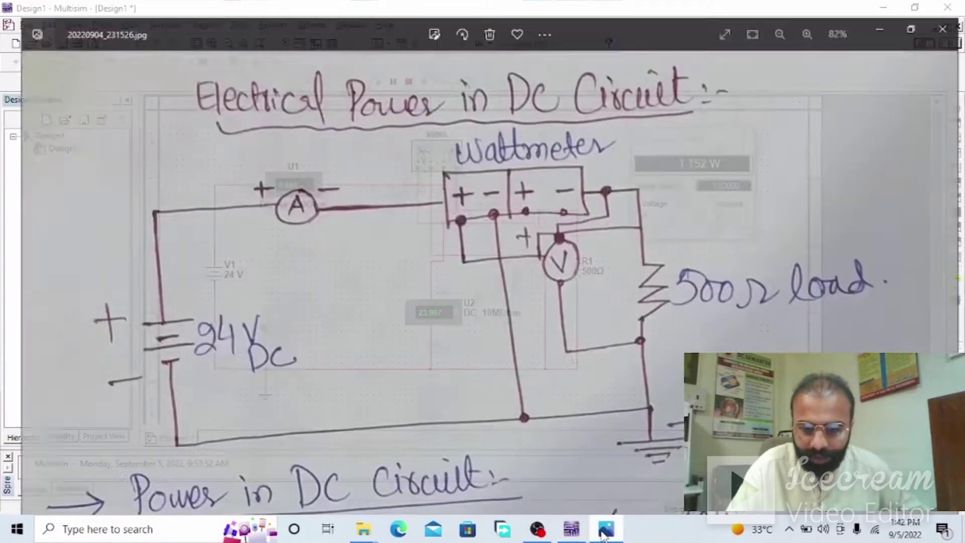
pyautogui.moveTo(582, 366); pyautogui.dragTo(579, 226)
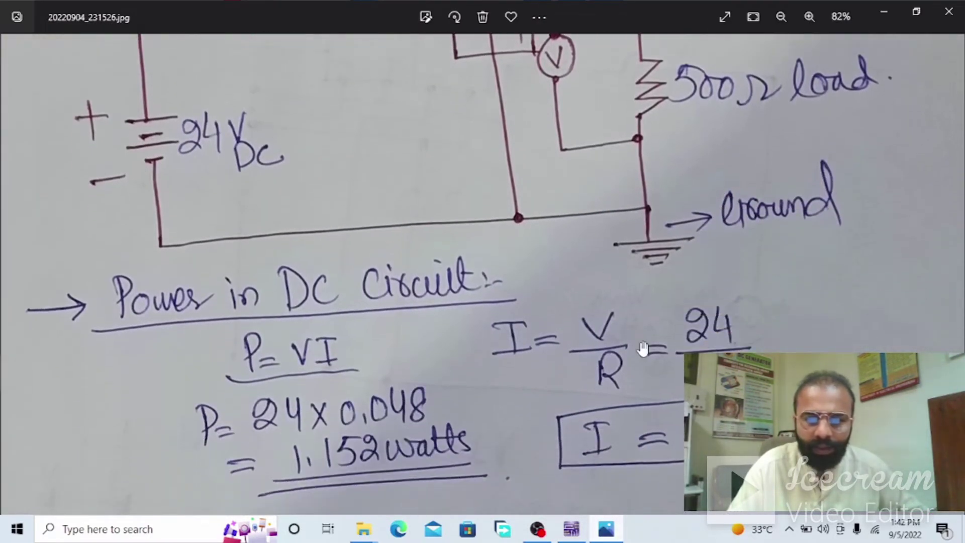
pyautogui.moveTo(640, 345); pyautogui.dragTo(638, 370)
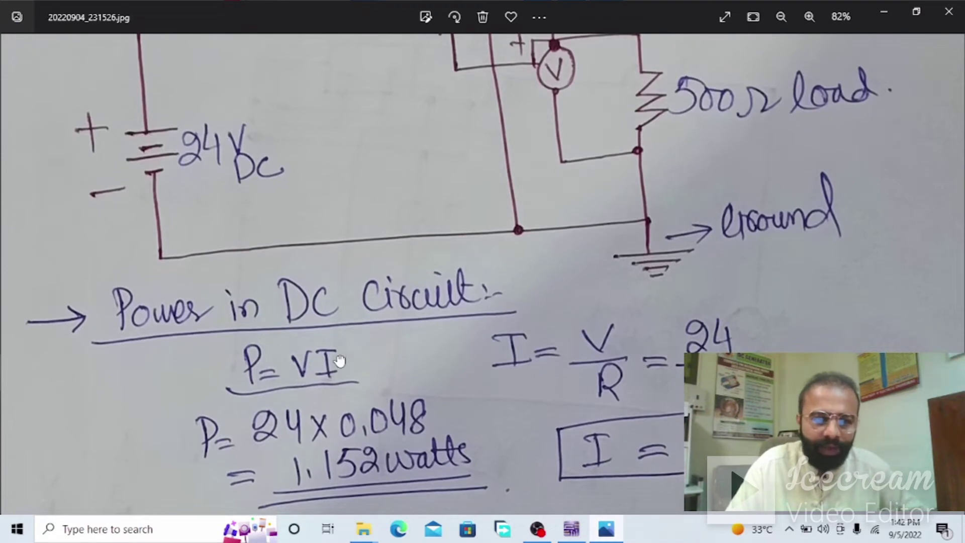
pyautogui.scroll(-1, 333, 361)
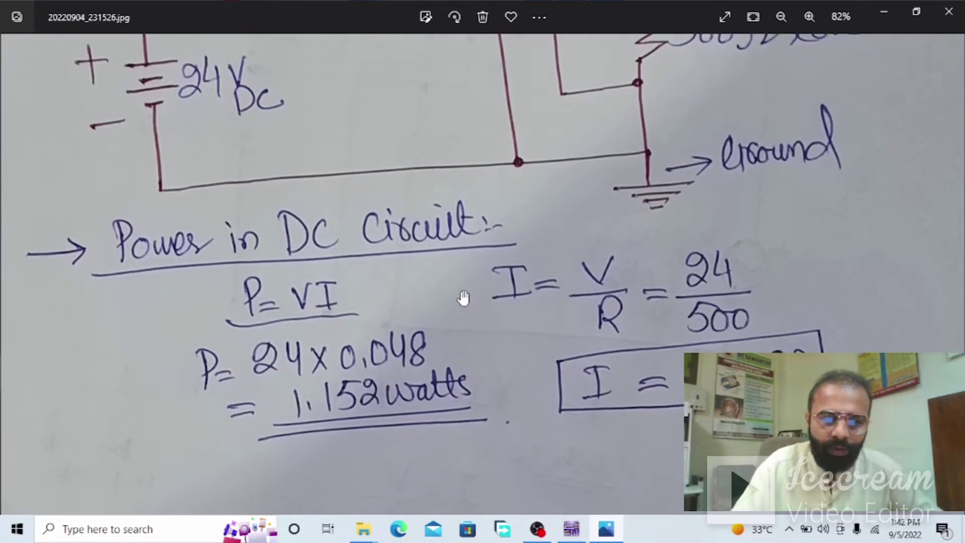
pyautogui.scroll(2, 461, 297)
pyautogui.scroll(1, 478, 321)
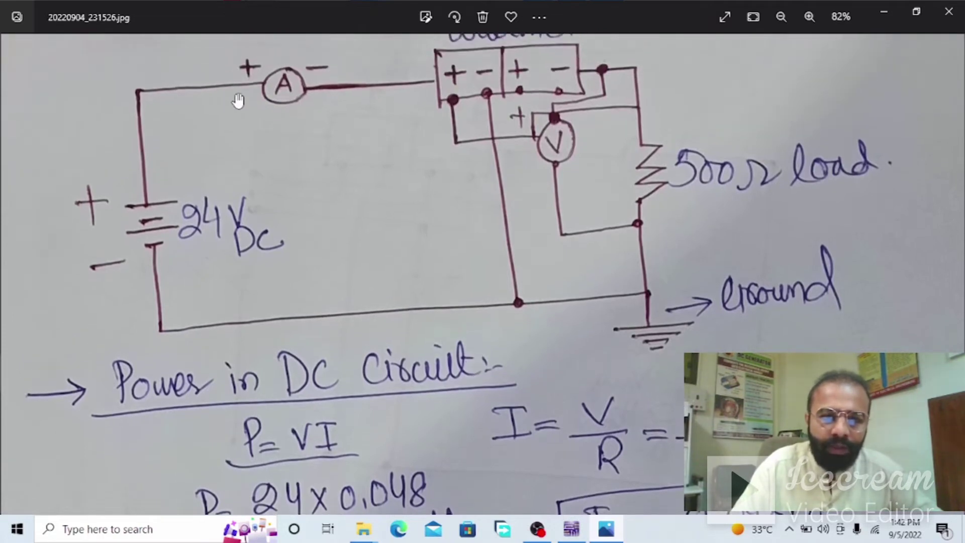
pyautogui.scroll(-1, 297, 231)
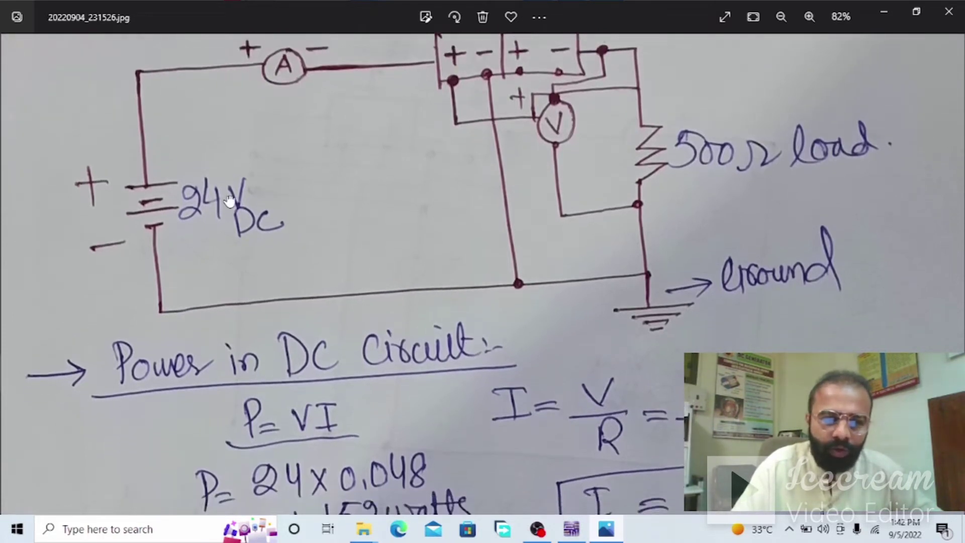
pyautogui.scroll(-1, 312, 236)
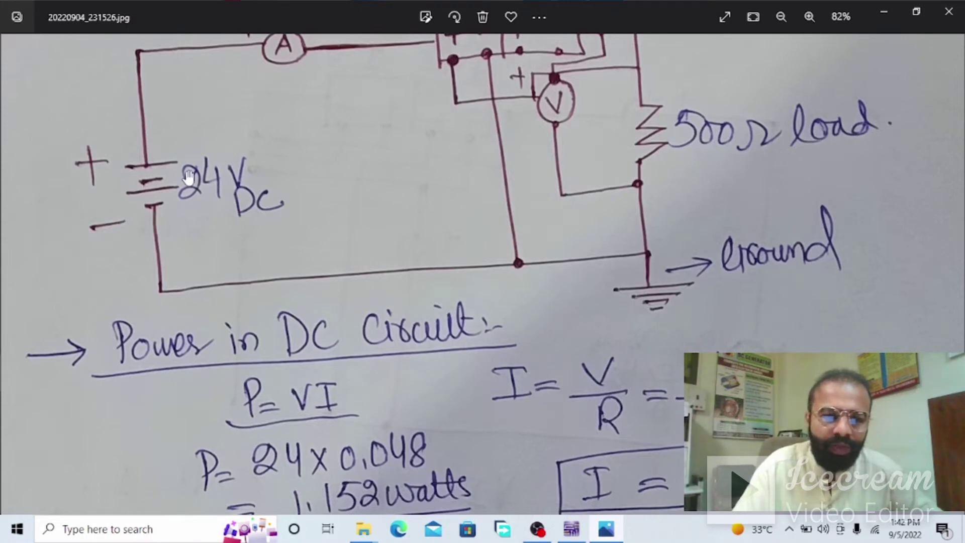
pyautogui.scroll(3, 628, 172)
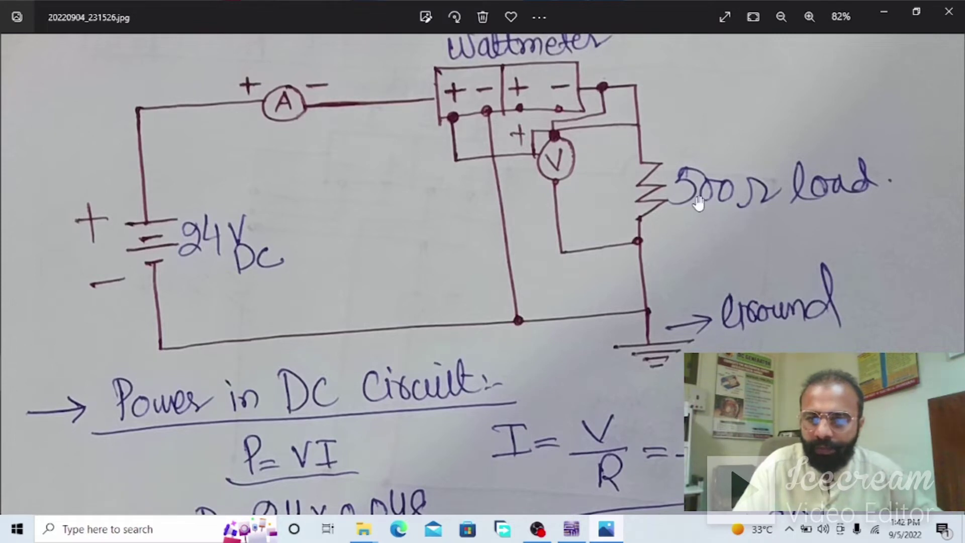
pyautogui.moveTo(743, 222); pyautogui.dragTo(725, 143)
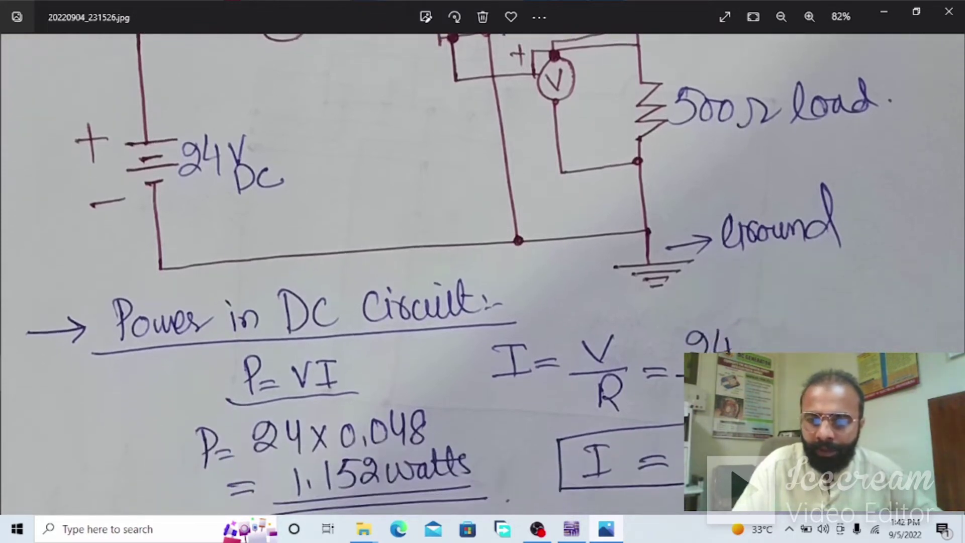
pyautogui.scroll(-2, 703, 346)
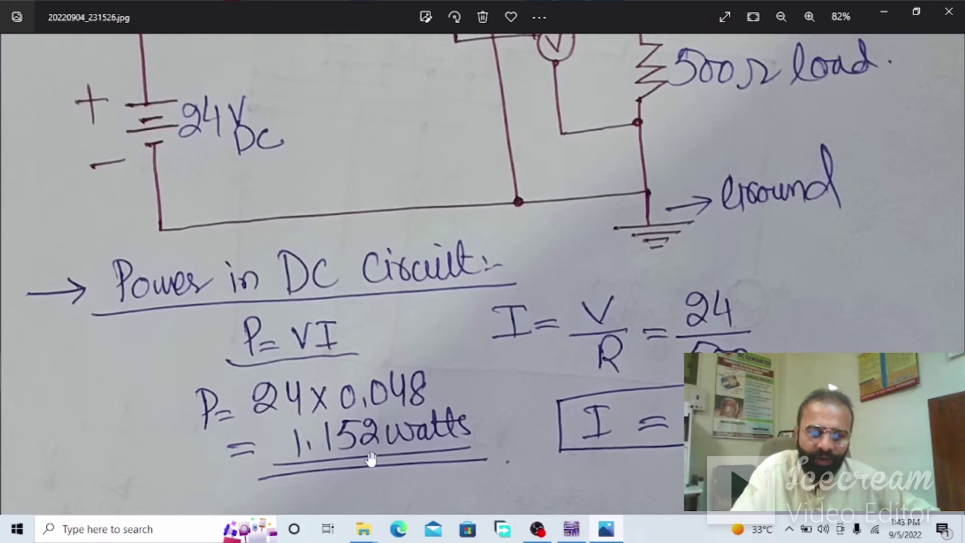
# - Pan back to the ammeter and voltmeter sketch in the handwritten notes
pyautogui.moveTo(653, 288); pyautogui.dragTo(631, 350)
pyautogui.scroll(-1, 631, 349)
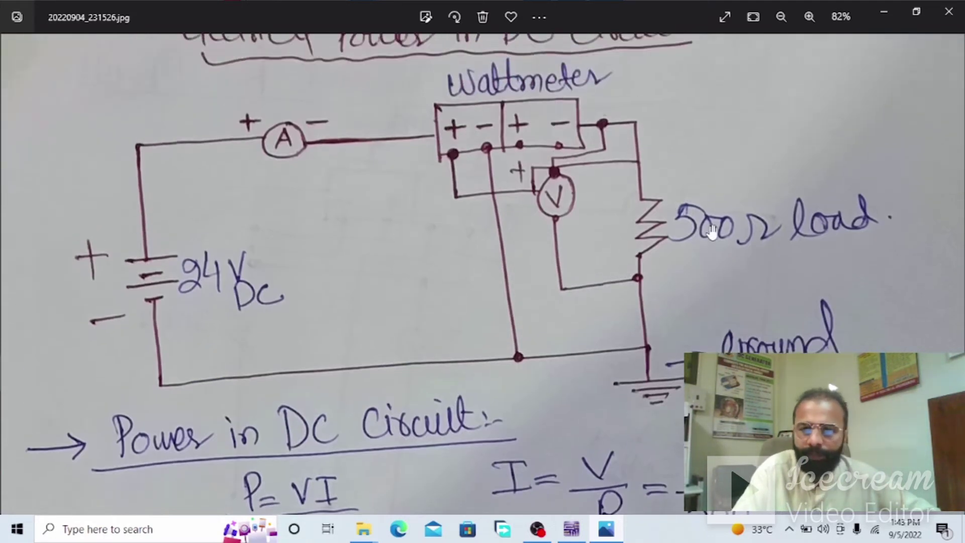
pyautogui.scroll(1, 478, 233)
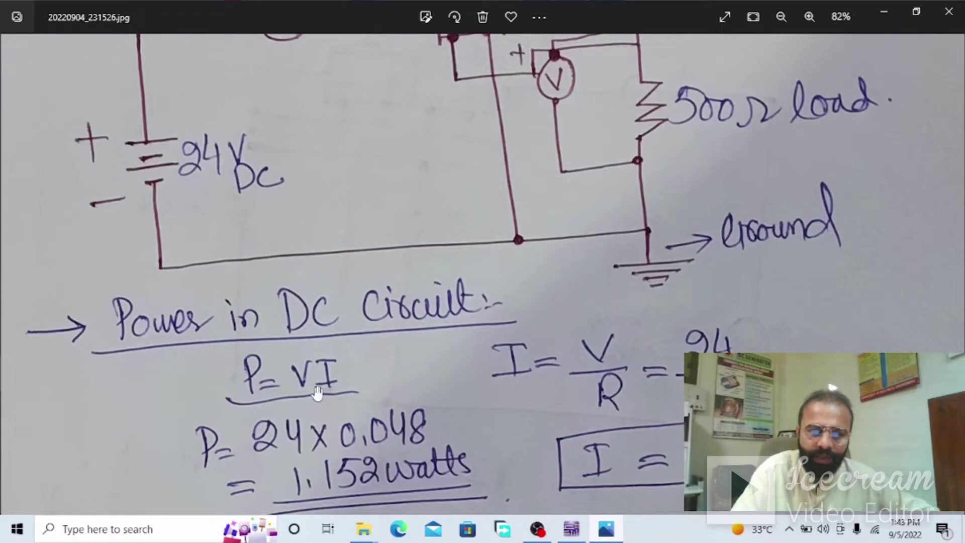
pyautogui.scroll(-1, 443, 269)
pyautogui.scroll(1, 440, 254)
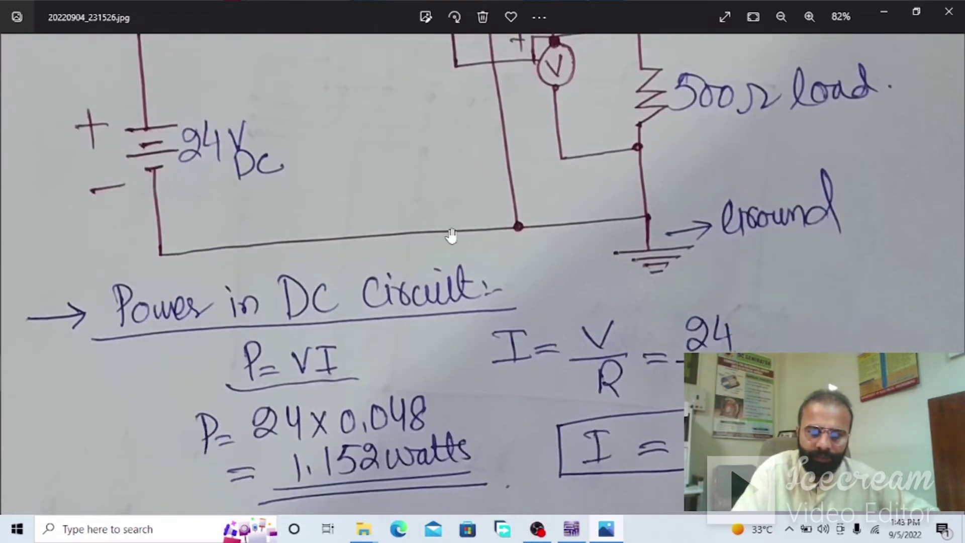
pyautogui.scroll(-1, 448, 234)
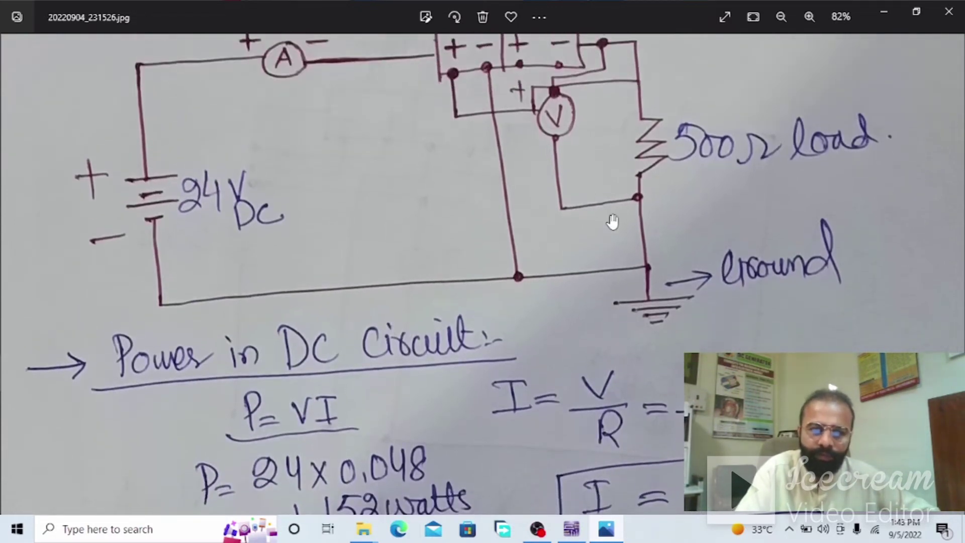
pyautogui.scroll(1, 579, 278)
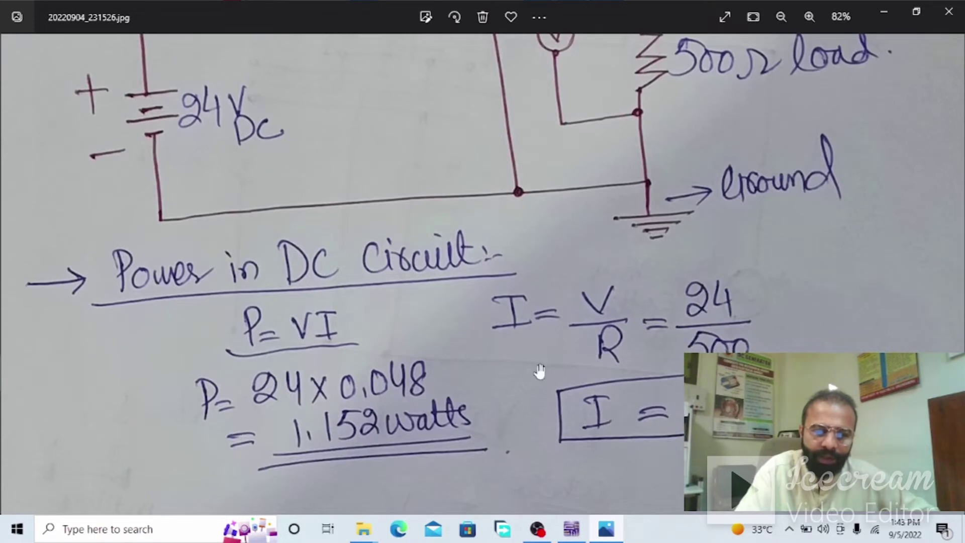
# - Stop the simulation with readings held at 1.152 W, then return to the notes photo
pyautogui.click(612, 532)
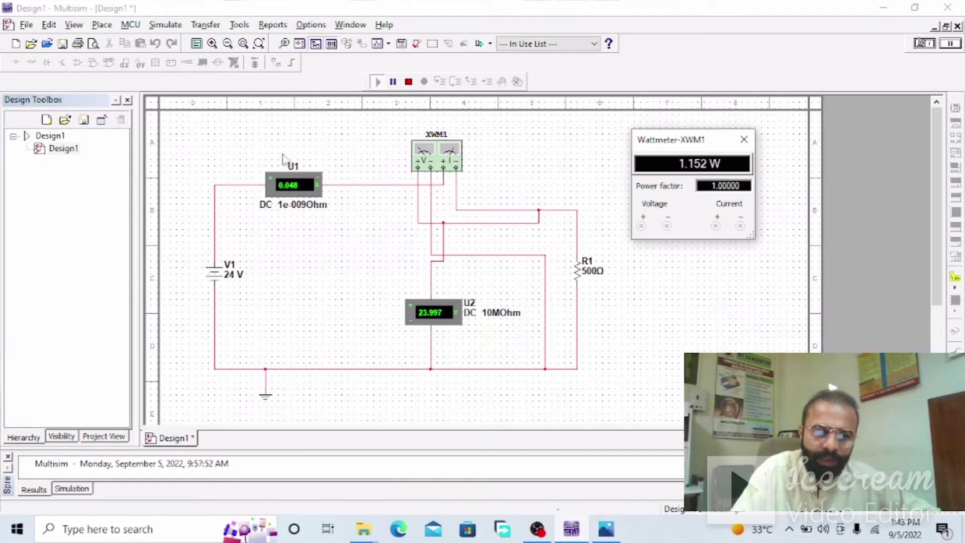
pyautogui.click(408, 81)
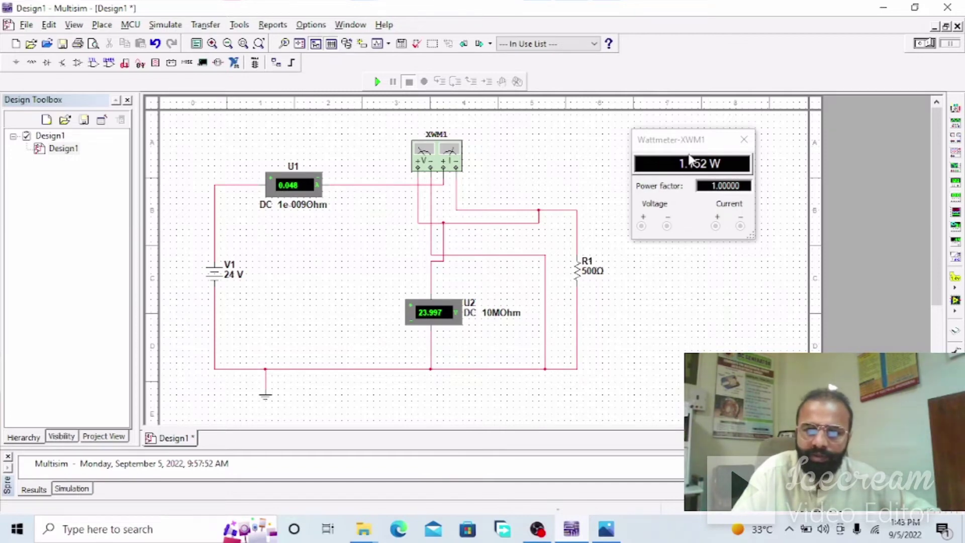
pyautogui.click(606, 528)
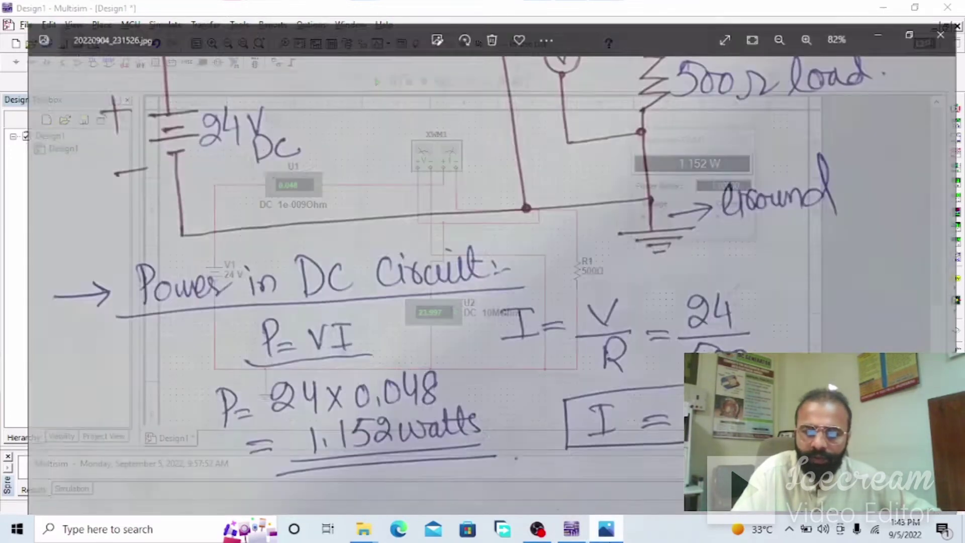
# - Compare the handwritten 24/500 current calculation with the simulated 1.152 W reading
pyautogui.moveTo(654, 207); pyautogui.dragTo(651, 267)
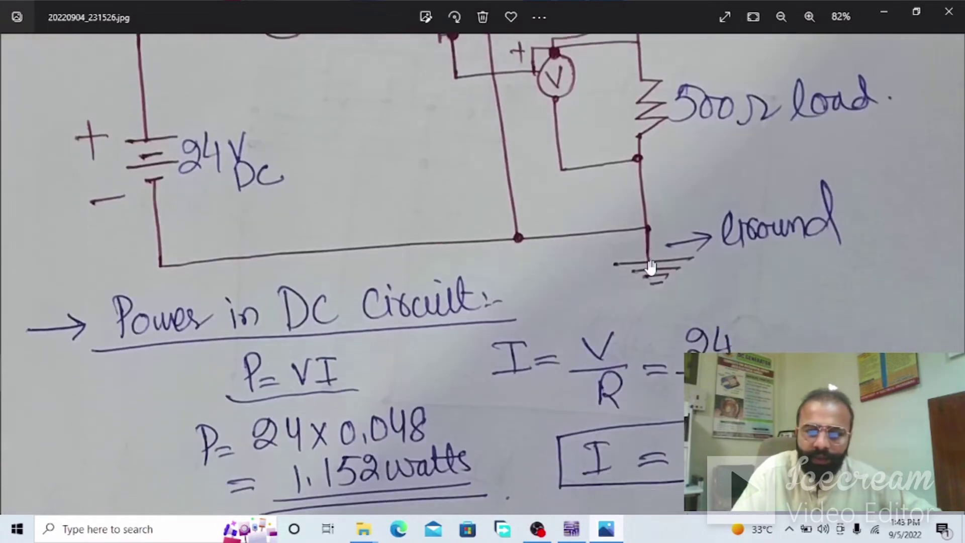
pyautogui.click(608, 537)
pyautogui.click(608, 537)
pyautogui.moveTo(375, 372); pyautogui.dragTo(370, 308)
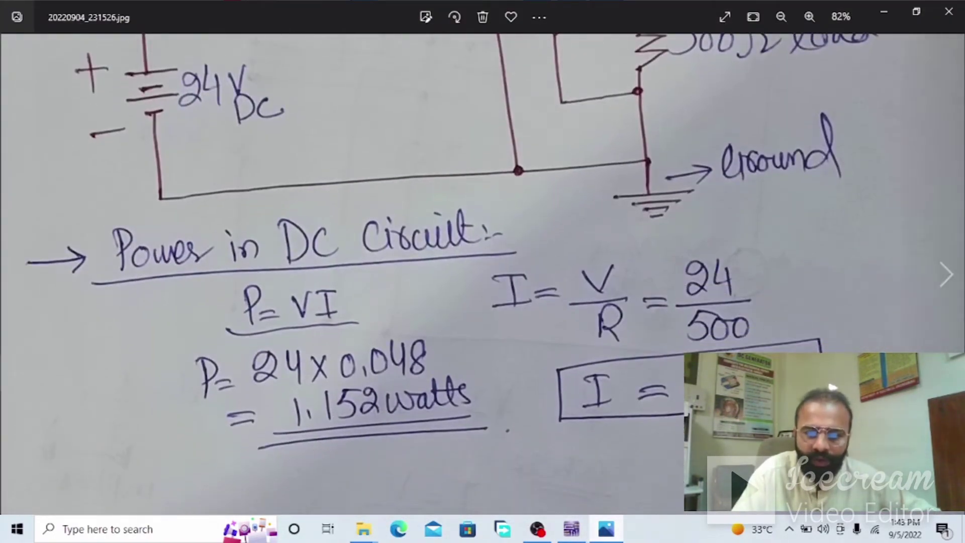
pyautogui.click(607, 517)
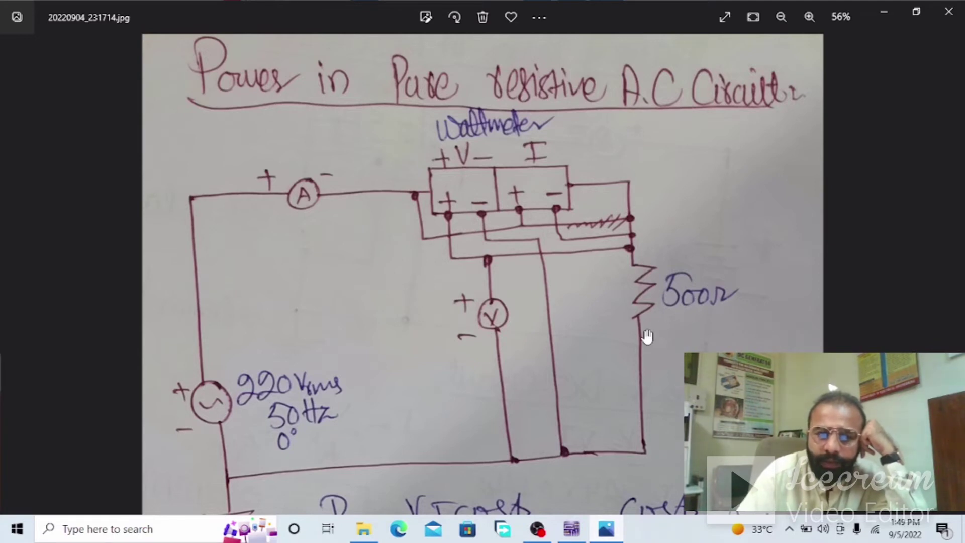
# - Look over the 220 Vrms, 50 Hz, 500 Ω AC circuit photo, then return to Multisim
pyautogui.scroll(-1, 647, 326)
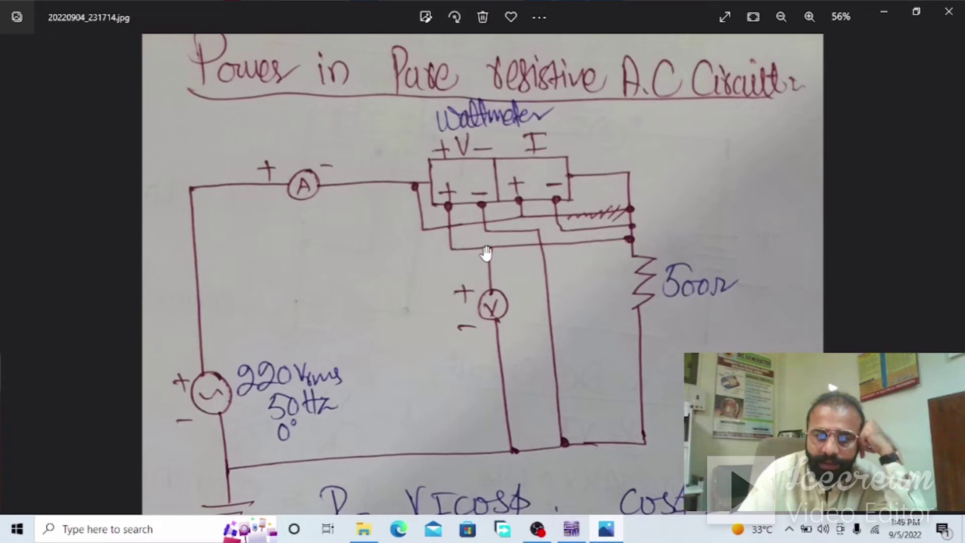
pyautogui.moveTo(664, 305); pyautogui.dragTo(662, 311)
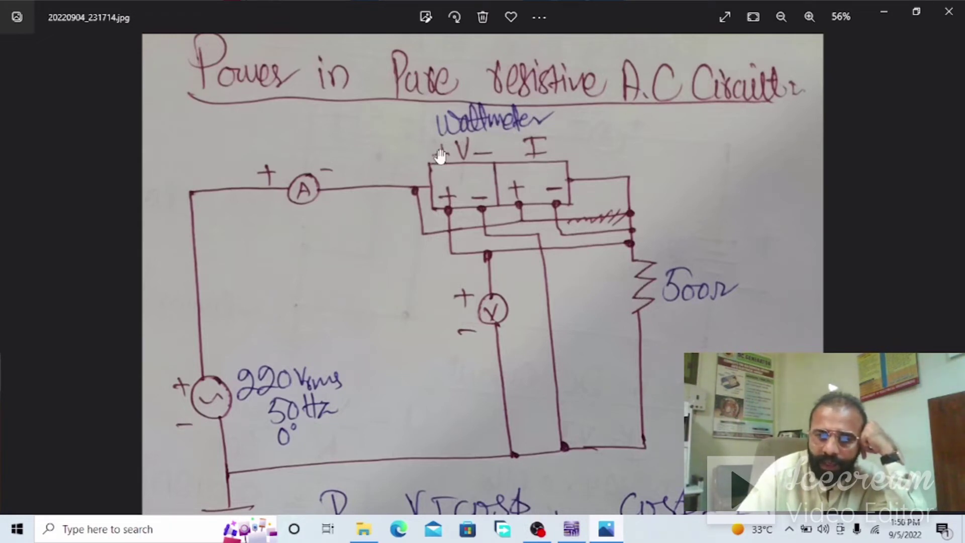
pyautogui.click(572, 529)
# - Place the AC_POWER source V1 from the POWER_SOURCES family on the schematic
pyautogui.click(16, 62)
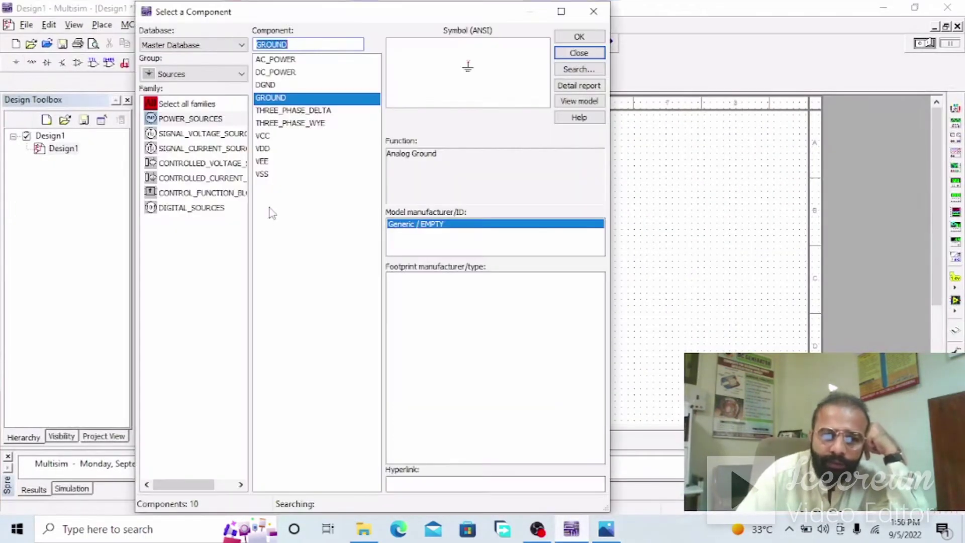
pyautogui.click(194, 120)
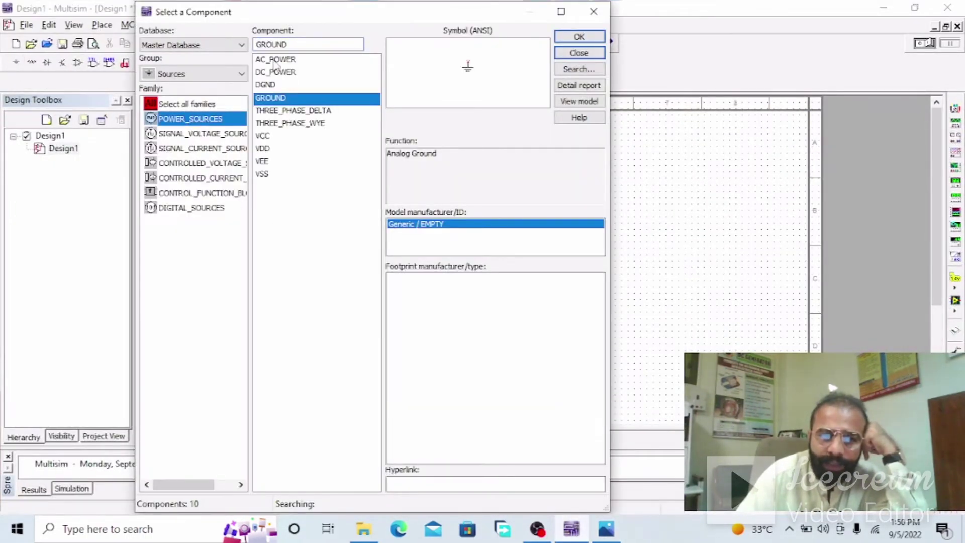
pyautogui.click(276, 60)
pyautogui.click(577, 37)
pyautogui.click(356, 261)
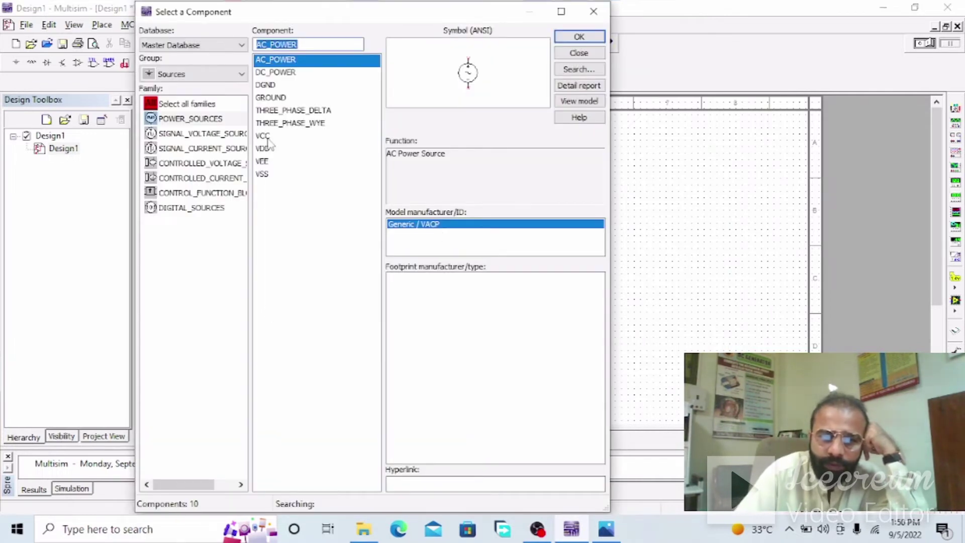
# - Place a 332 Ω resistor R1 from the Basic library
pyautogui.click(33, 62)
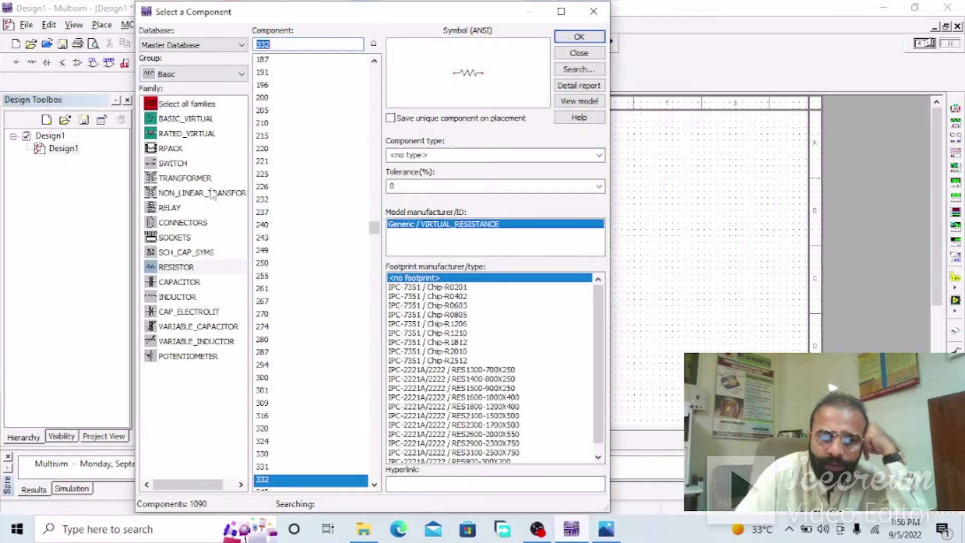
pyautogui.click(203, 269)
pyautogui.click(578, 37)
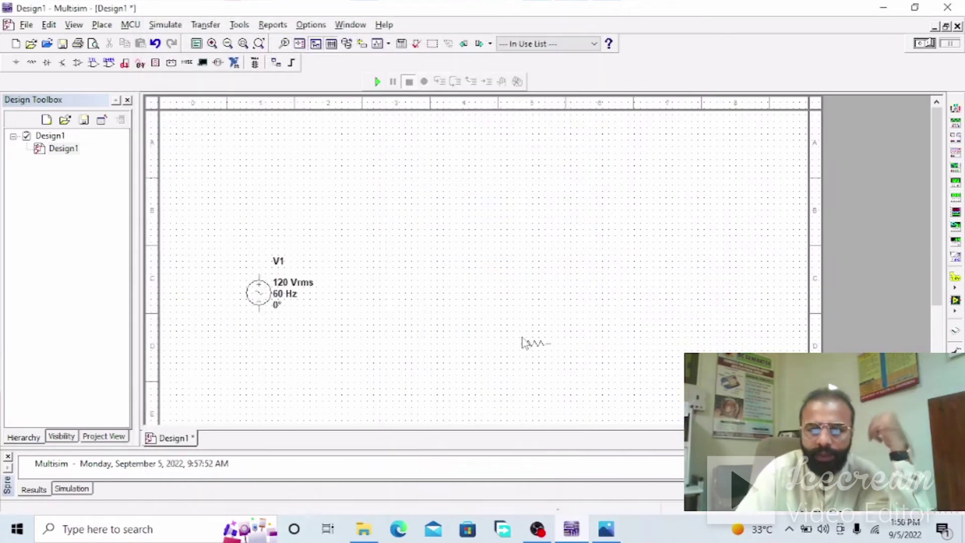
pyautogui.click(548, 254)
pyautogui.click(579, 53)
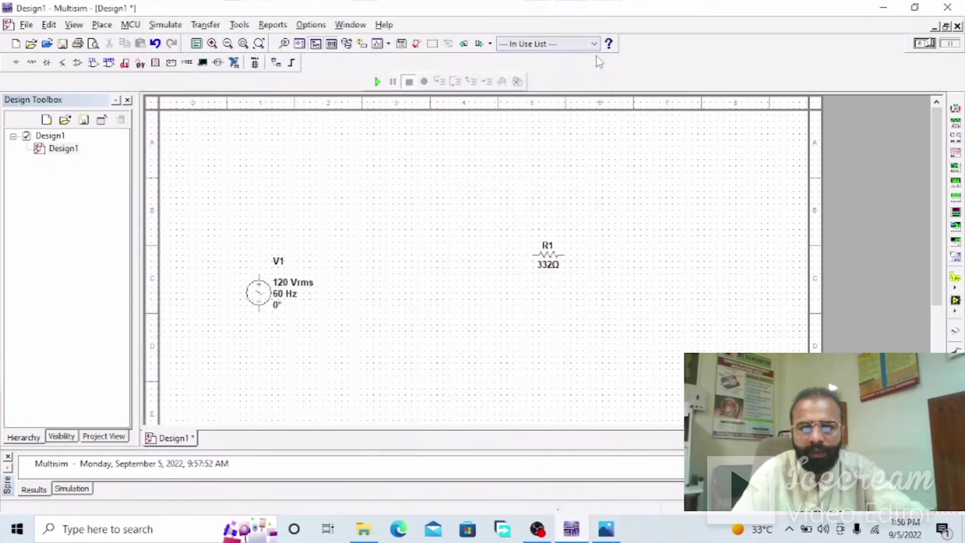
# - Rotate R1 to stand vertically with Ctrl+R and reposition source V1
pyautogui.click(555, 262)
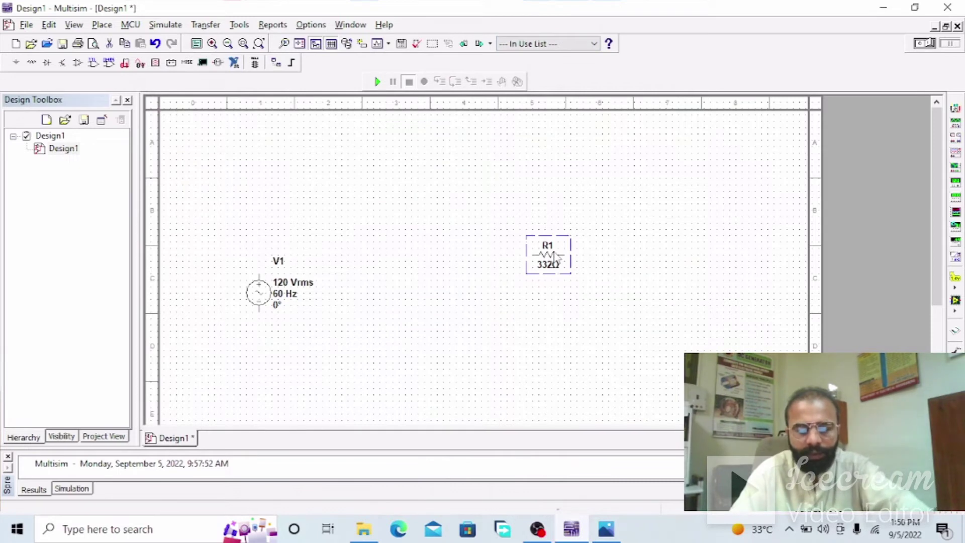
pyautogui.hotkey('ctrl', 'r')
pyautogui.moveTo(264, 290); pyautogui.dragTo(221, 244)
pyautogui.click(221, 198)
pyautogui.click(261, 150)
# - Place horizontal ammeter U1 and vertical voltmeter U2 from the Indicators library
pyautogui.click(155, 63)
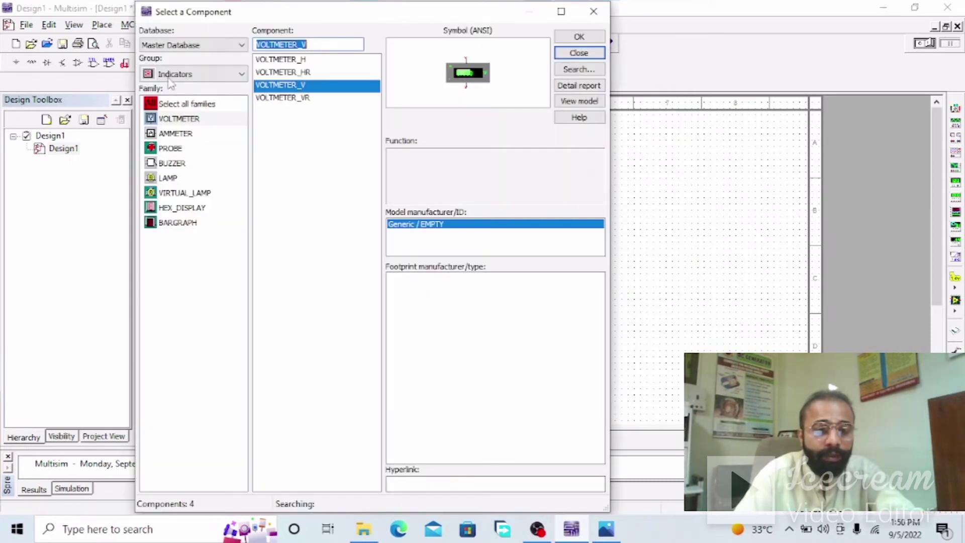
pyautogui.click(173, 133)
pyautogui.click(579, 36)
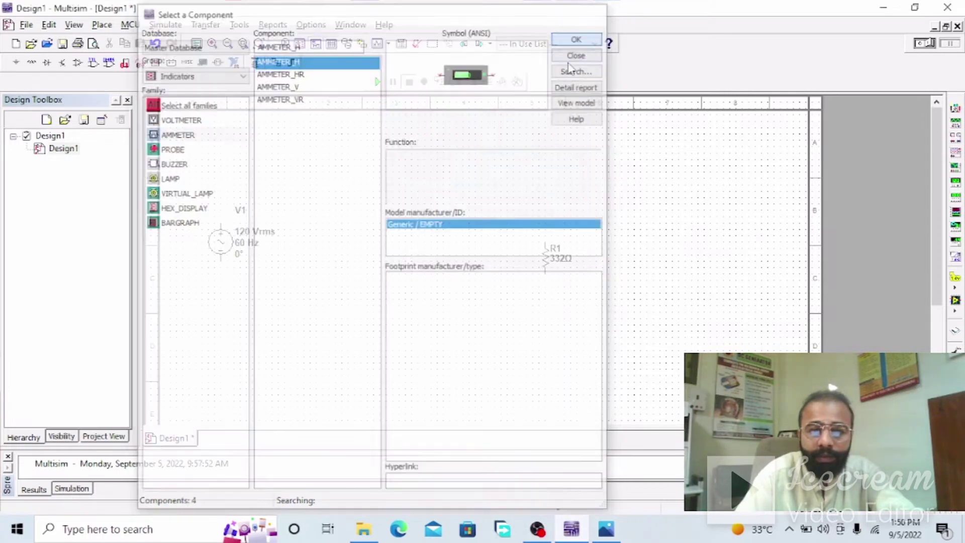
pyautogui.click(282, 182)
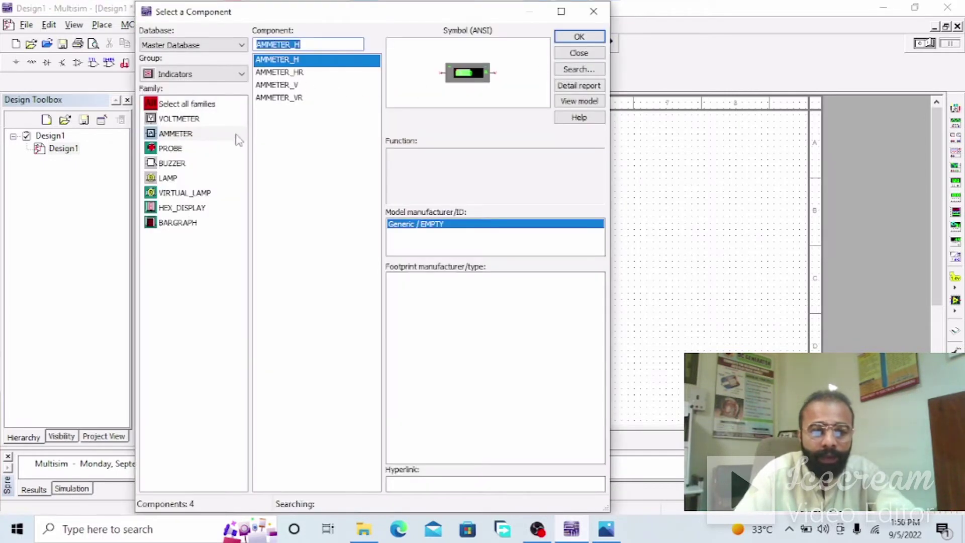
pyautogui.click(216, 119)
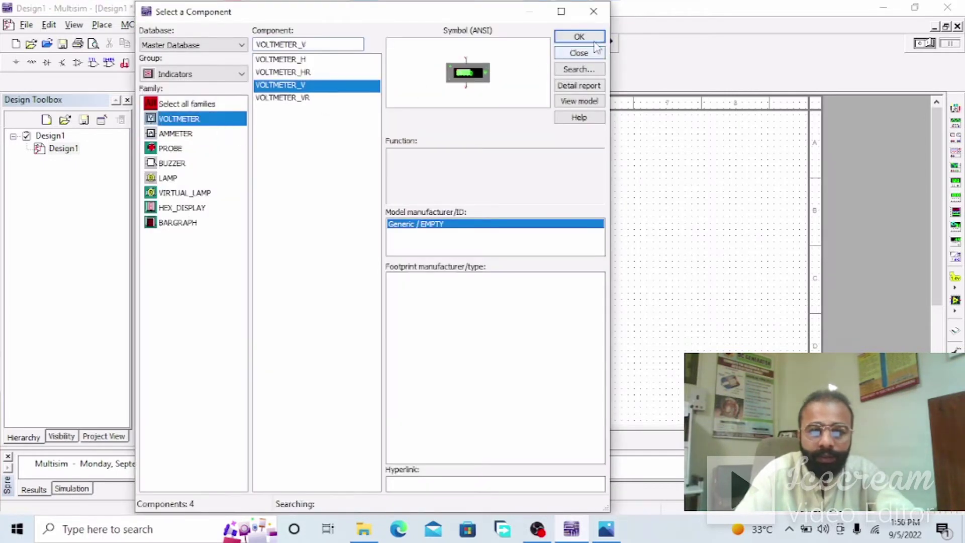
pyautogui.click(579, 37)
pyautogui.click(626, 314)
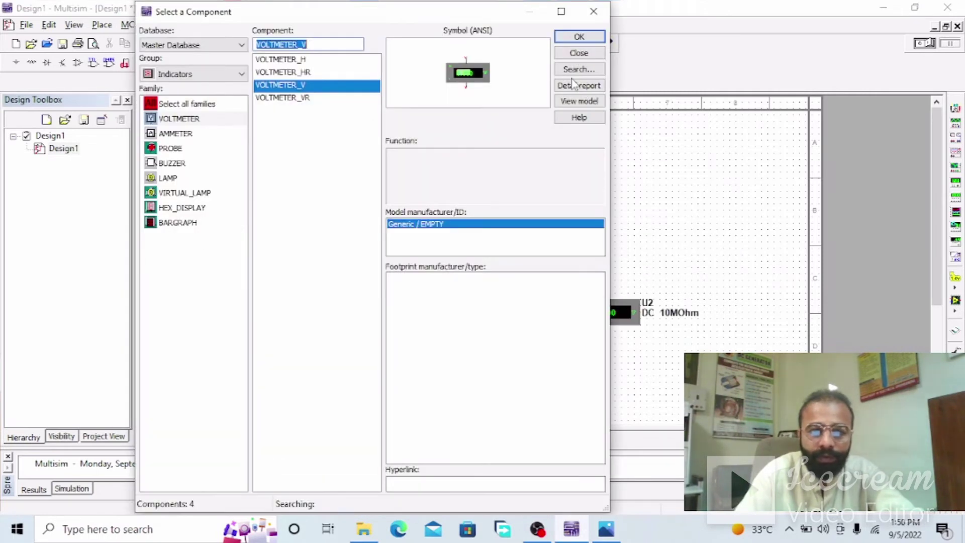
pyautogui.click(579, 53)
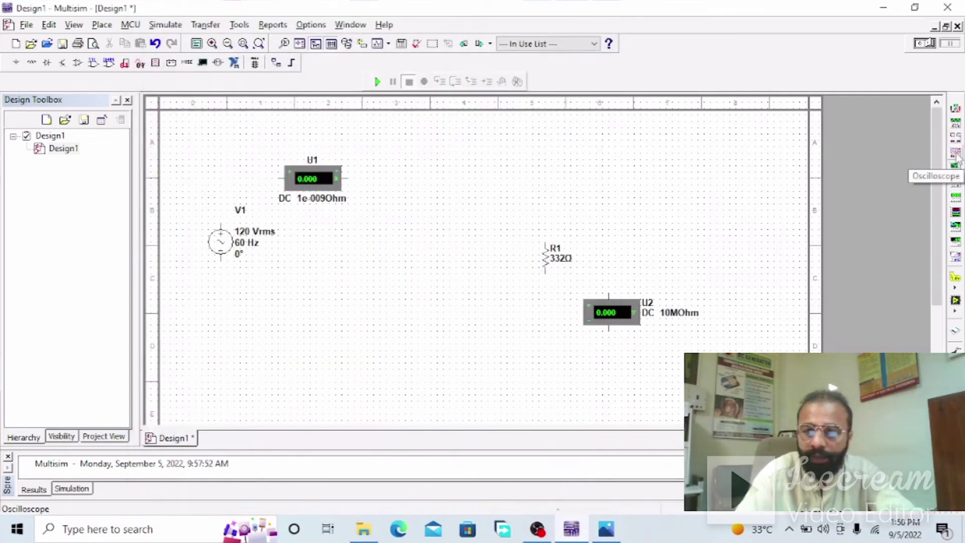
pyautogui.click(955, 137)
# - Place wattmeter XWM1 above R1, rearrange V1, U1, XWM1 and R1, and check the handwritten photo
pyautogui.click(448, 176)
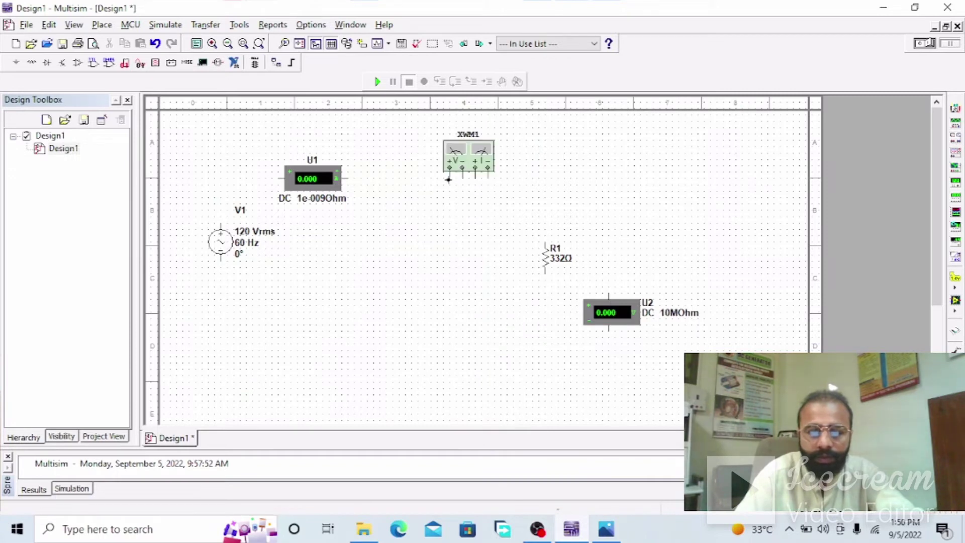
pyautogui.moveTo(321, 191); pyautogui.dragTo(328, 203)
pyautogui.moveTo(220, 251); pyautogui.dragTo(208, 308)
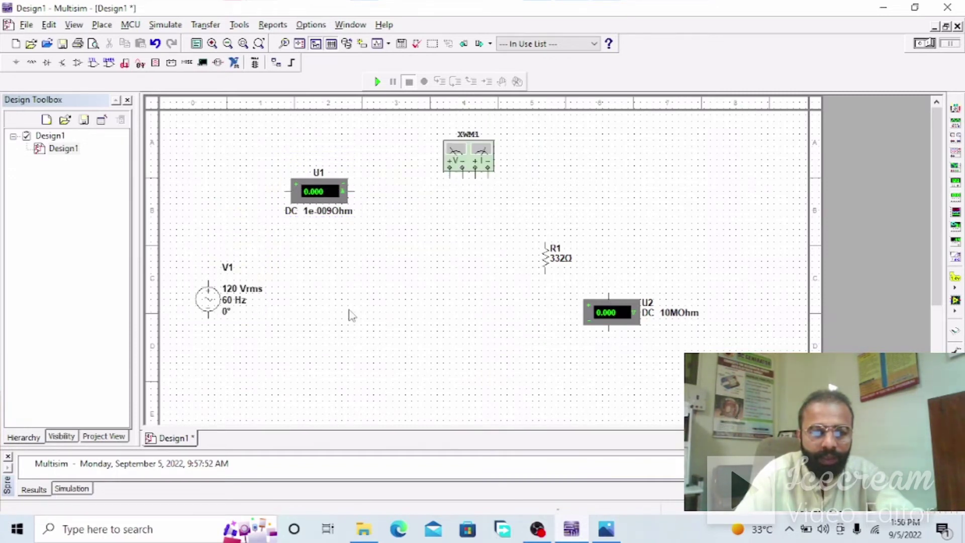
pyautogui.moveTo(314, 200); pyautogui.dragTo(304, 190)
pyautogui.moveTo(468, 156); pyautogui.dragTo(480, 144)
pyautogui.moveTo(549, 254); pyautogui.dragTo(542, 262)
pyautogui.click(577, 531)
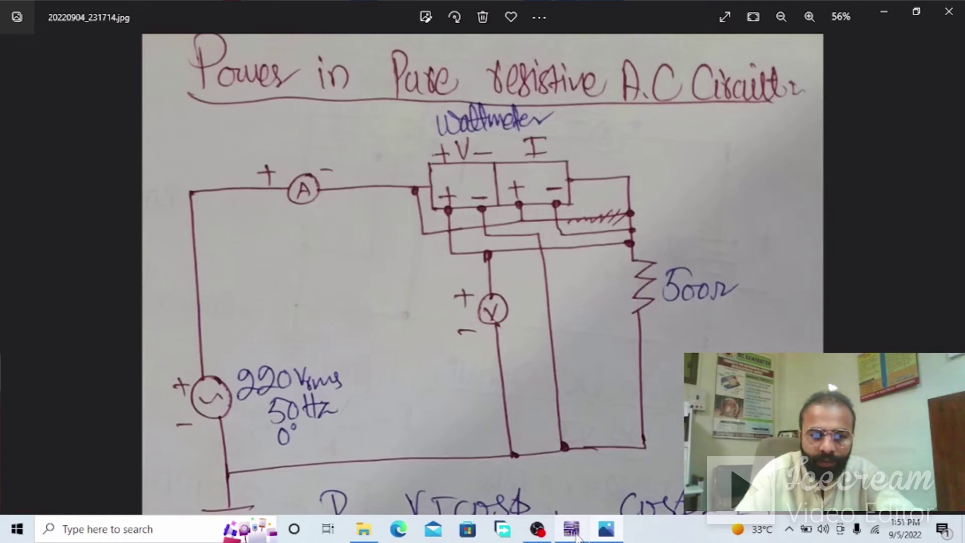
pyautogui.click(577, 536)
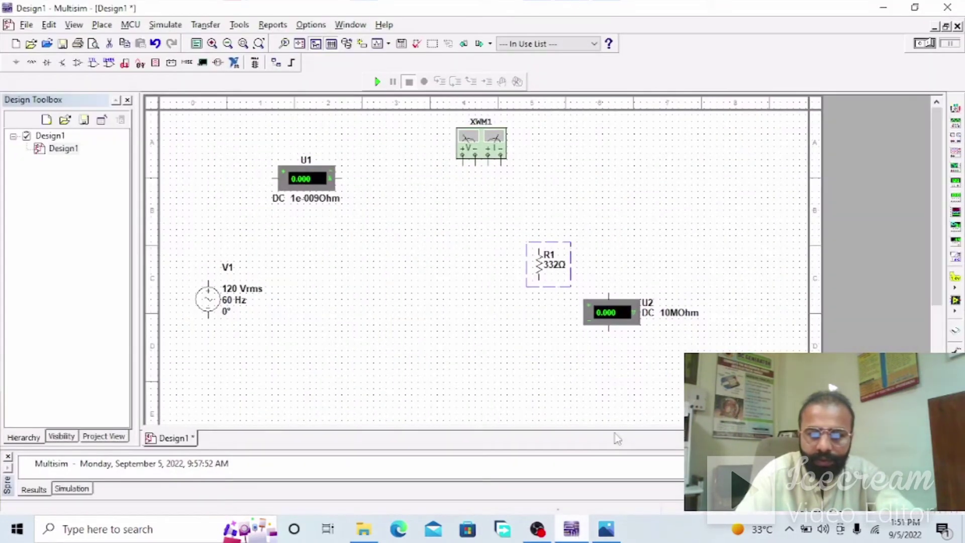
# - Set R1 to 500 Ω and source V1 to 220 V at 50 Hz
pyautogui.doubleClick(541, 271)
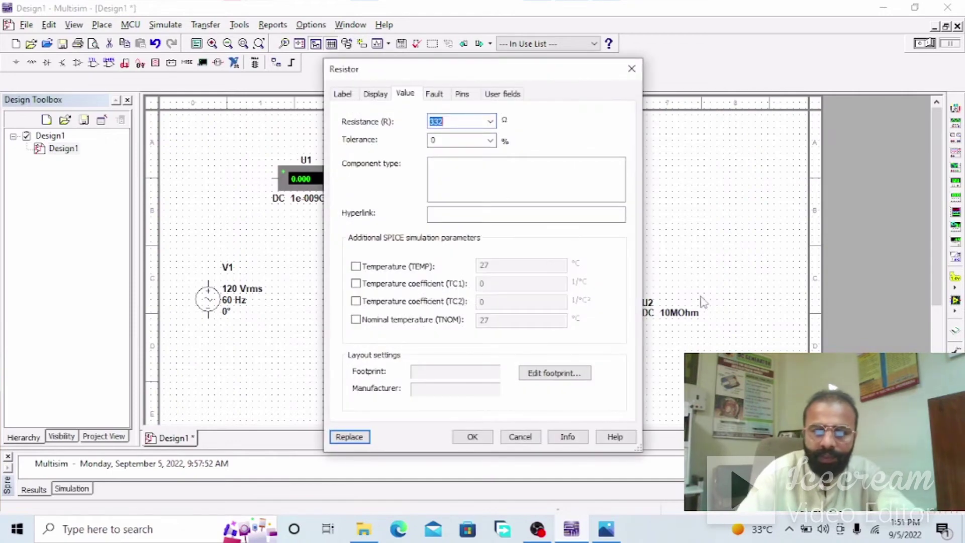
pyautogui.write('500')
pyautogui.press('Return')
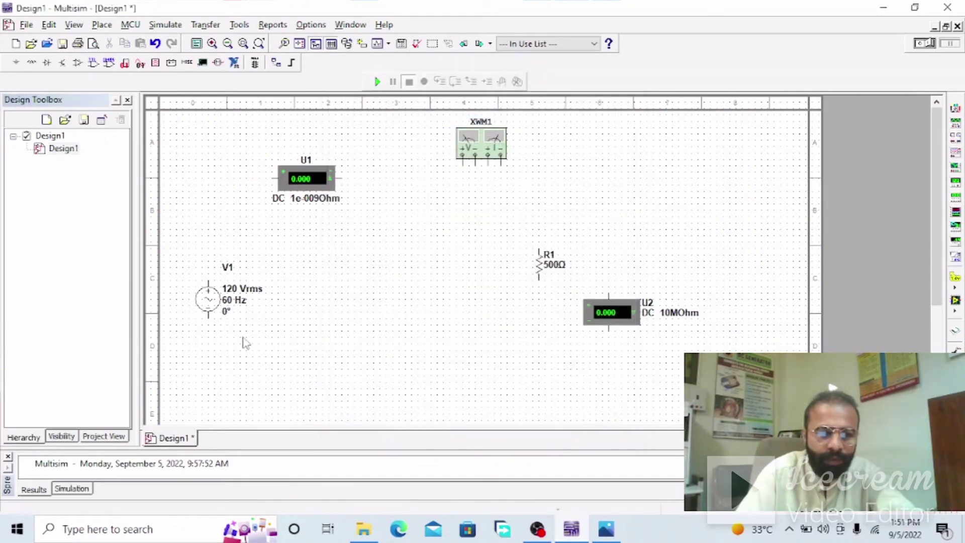
pyautogui.click(207, 301)
pyautogui.write('220')
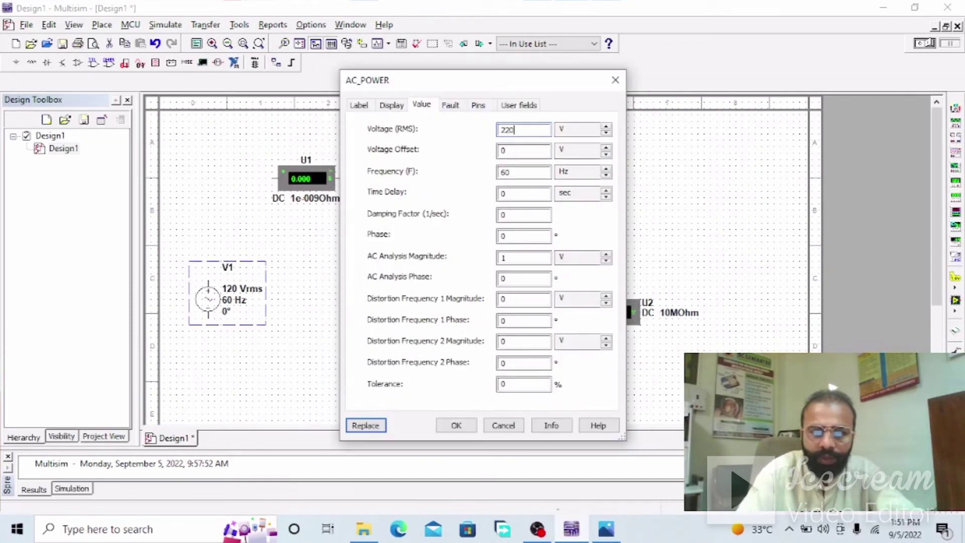
pyautogui.doubleClick(512, 173)
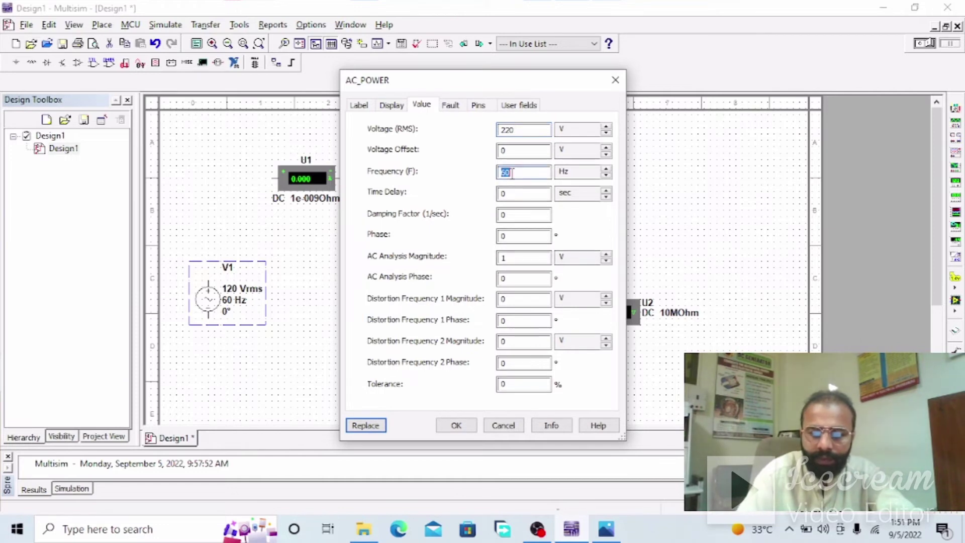
pyautogui.write('50')
pyautogui.press('Return')
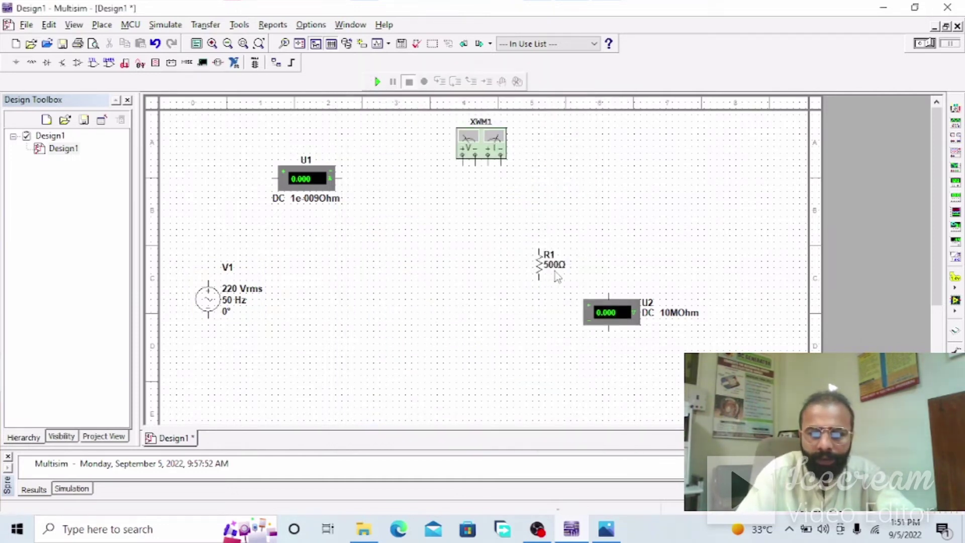
# - Place a ground symbol and wire V1's top terminal to ammeter U1
pyautogui.click(16, 63)
pyautogui.click(279, 98)
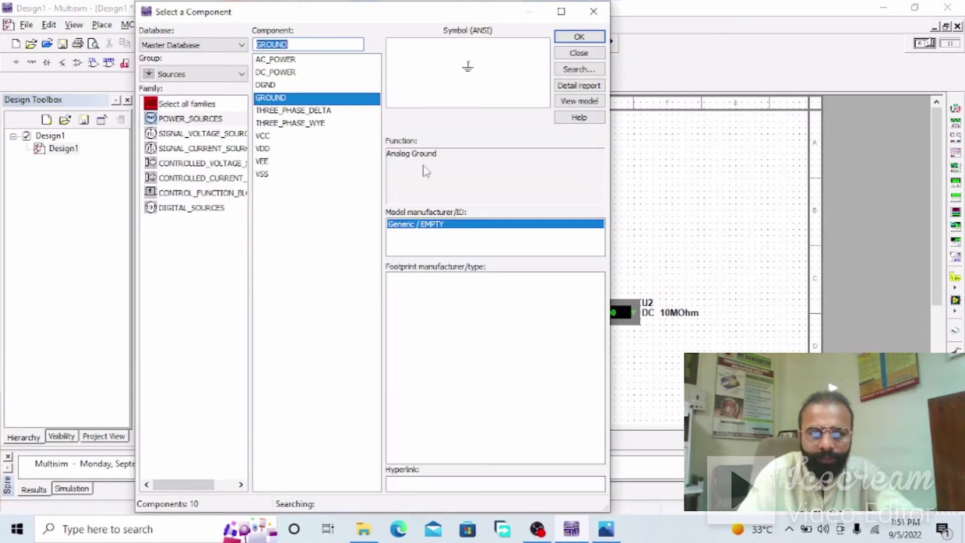
pyautogui.click(557, 56)
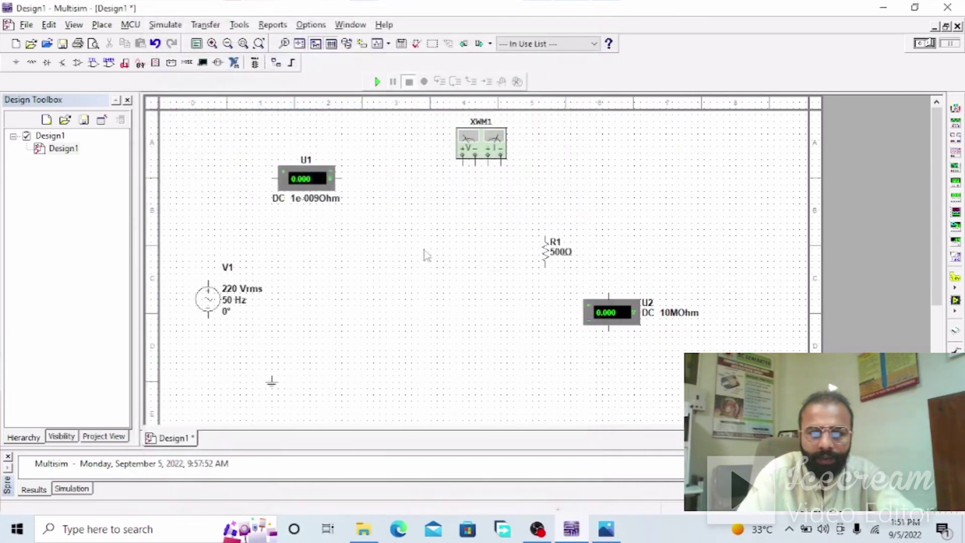
pyautogui.click(210, 282)
pyautogui.click(277, 179)
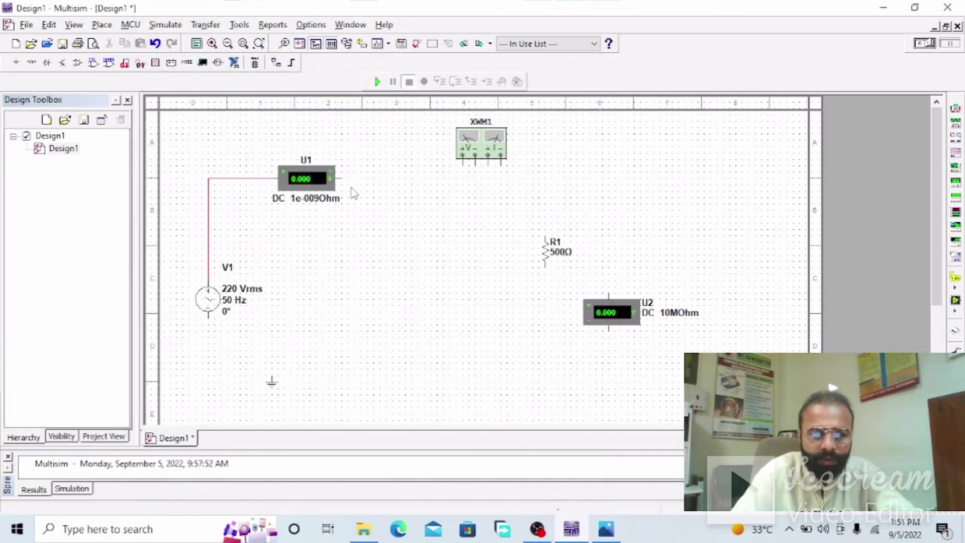
# - Wire U1 through the wattmeter's current coil to the top of R1
pyautogui.click(337, 179)
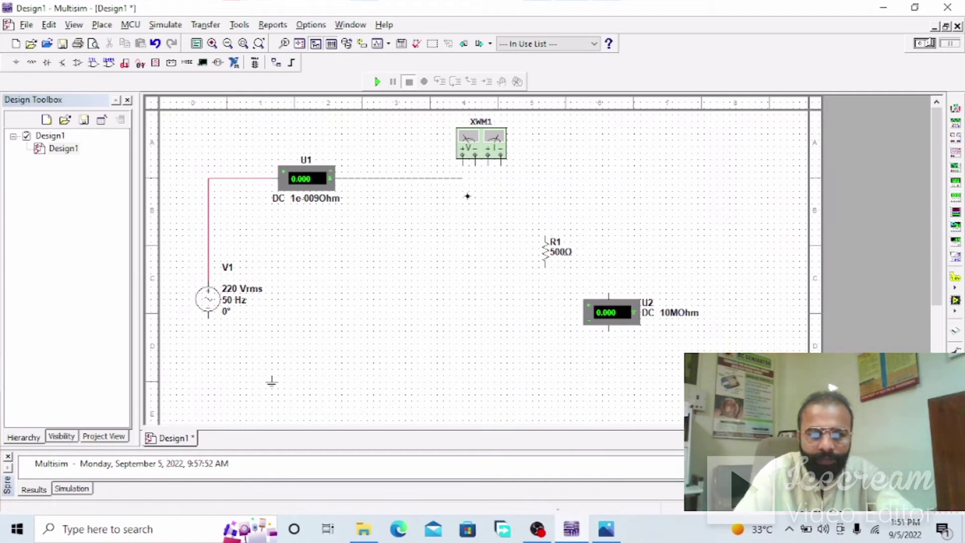
pyautogui.click(488, 162)
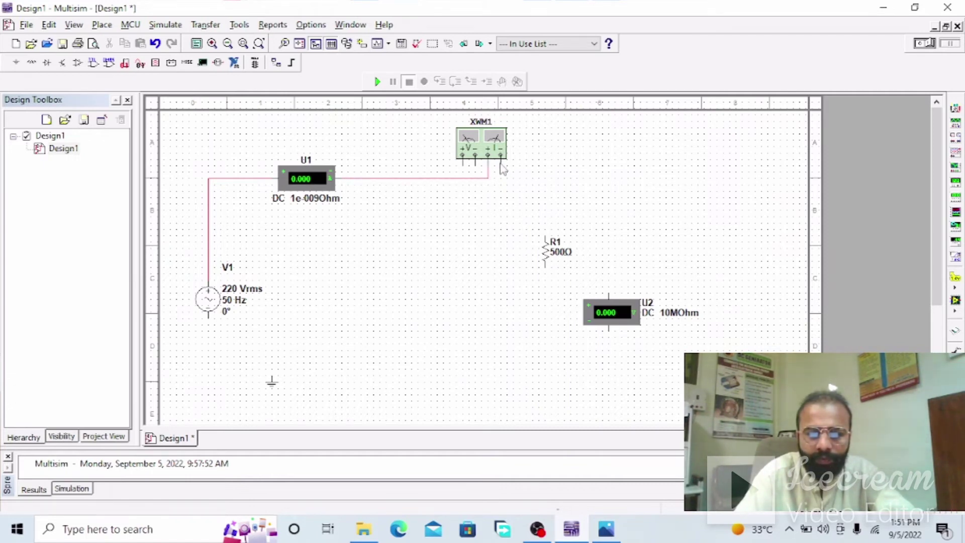
pyautogui.click(501, 162)
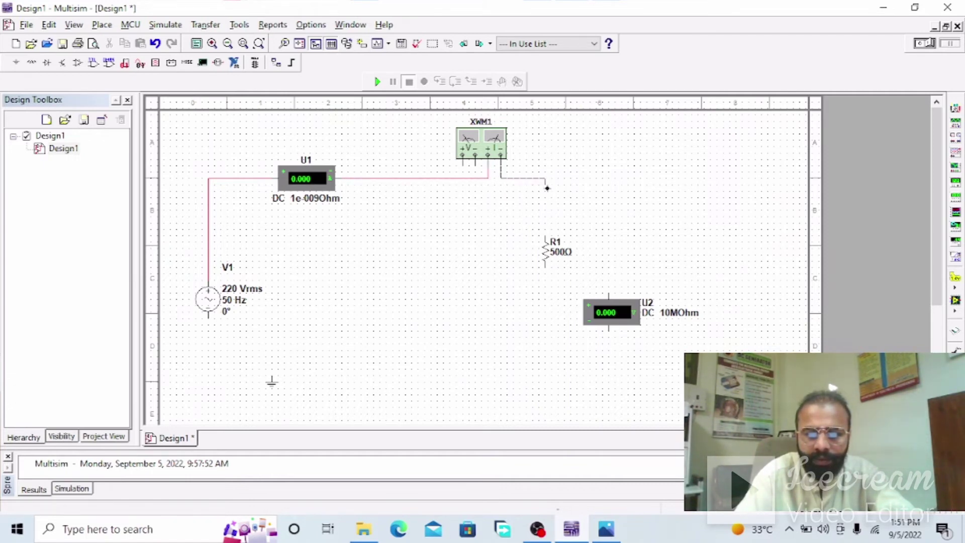
pyautogui.click(544, 234)
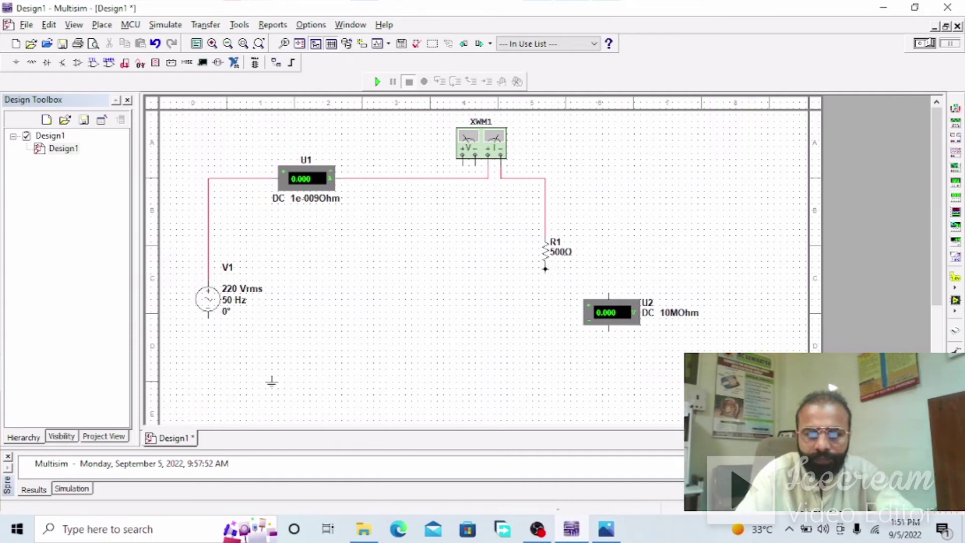
# - Run the return wire from R1's bottom to V1 and set the ground beside V1
pyautogui.moveTo(270, 386); pyautogui.dragTo(632, 393)
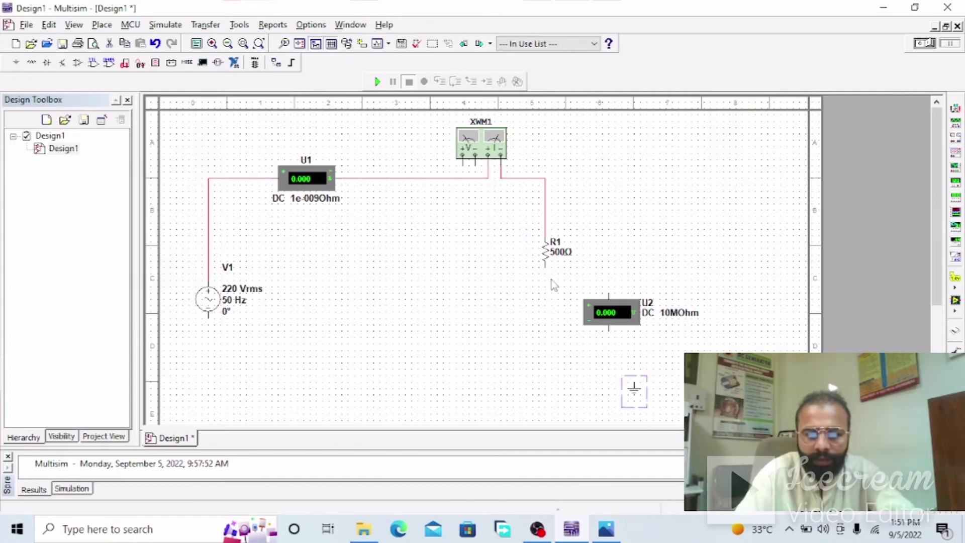
pyautogui.click(545, 270)
pyautogui.click(545, 395)
pyautogui.click(209, 319)
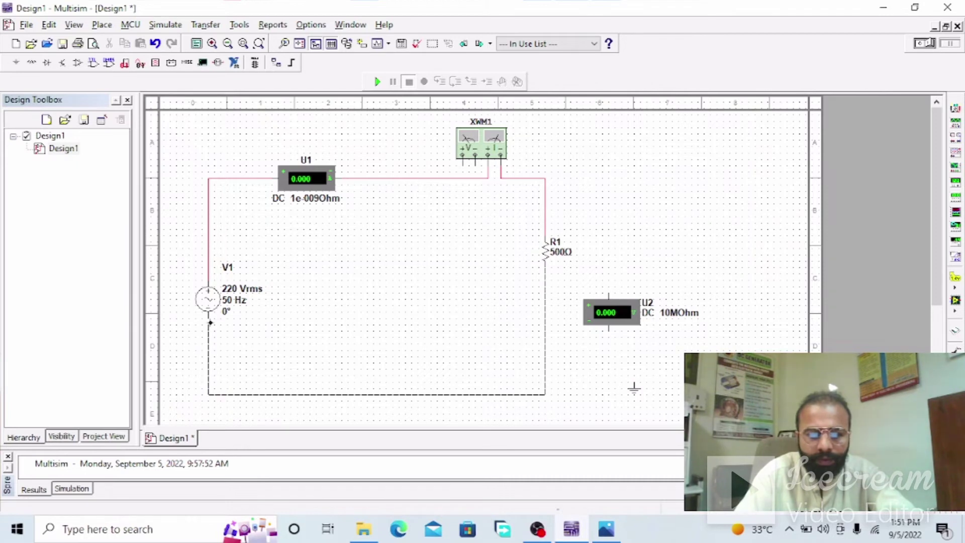
pyautogui.click(632, 391)
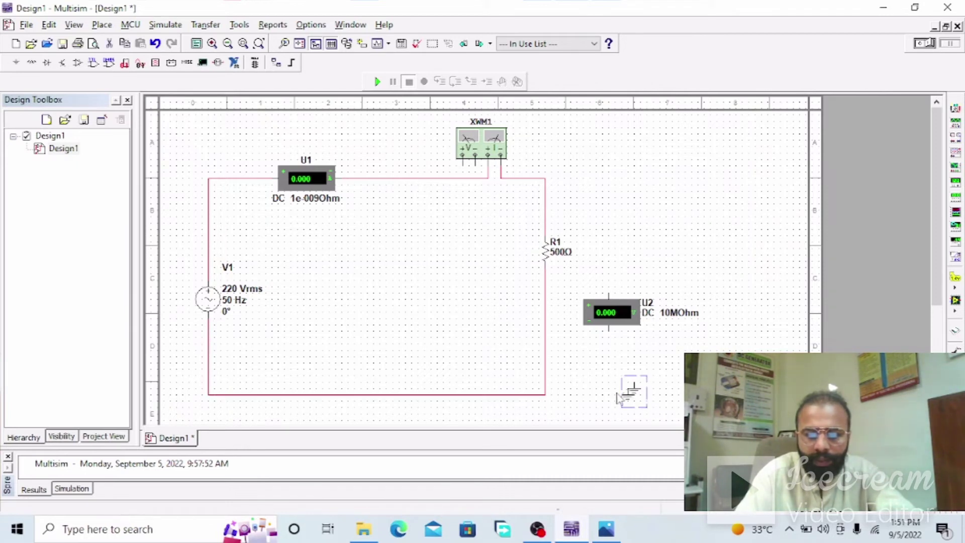
pyautogui.moveTo(343, 401); pyautogui.dragTo(207, 350)
pyautogui.click(193, 369)
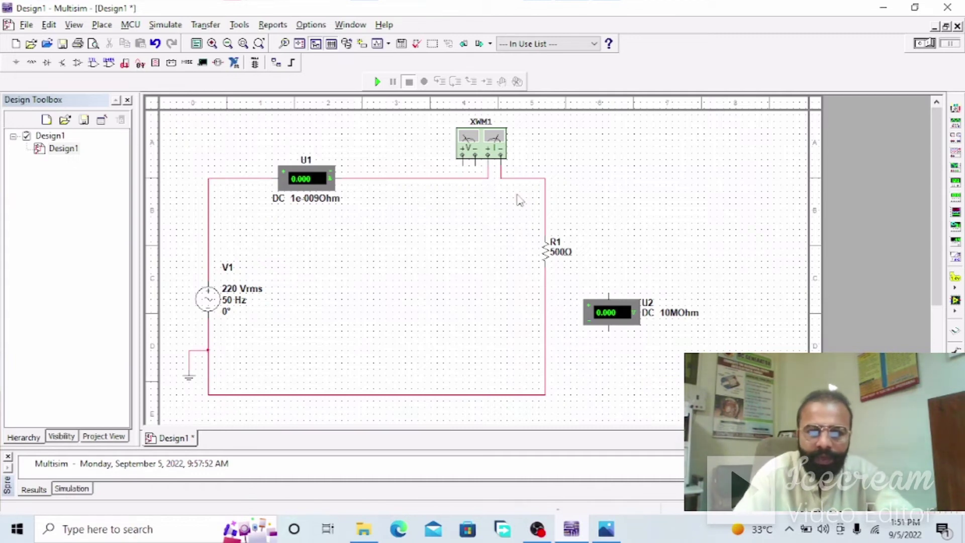
pyautogui.click(464, 166)
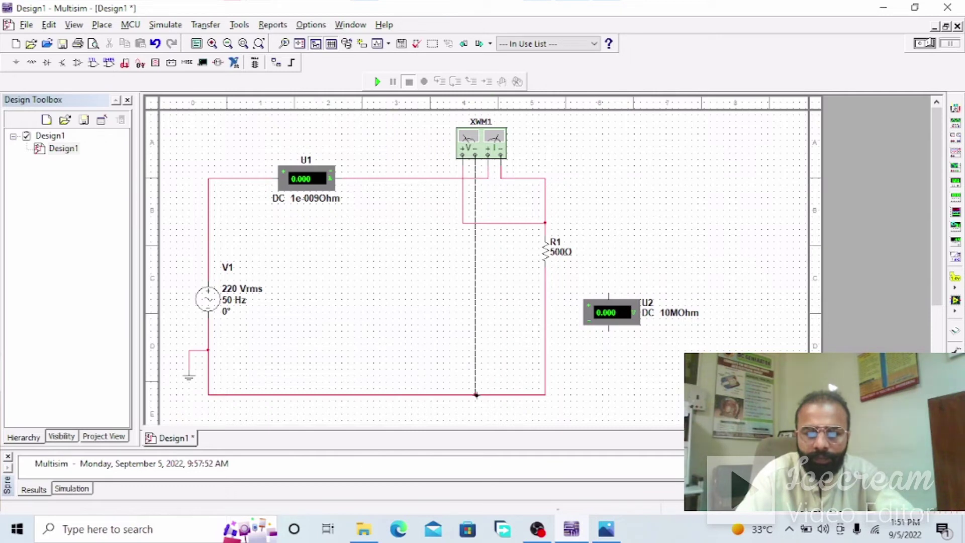
# - Join the wattmeter's V− lead to the return wire and wire voltmeter U2 across R1 inside the loop
pyautogui.click(476, 395)
pyautogui.moveTo(613, 314); pyautogui.dragTo(409, 290)
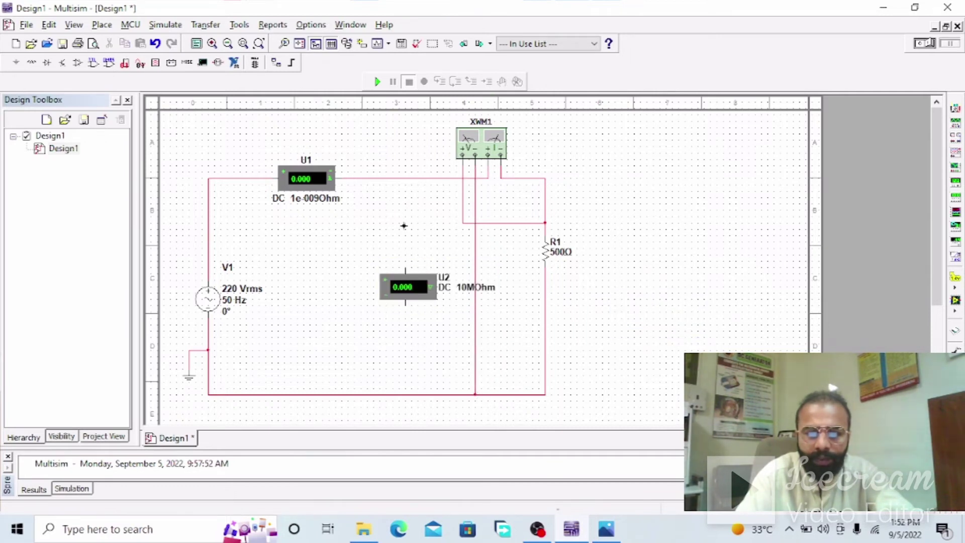
pyautogui.click(405, 269)
pyautogui.click(458, 196)
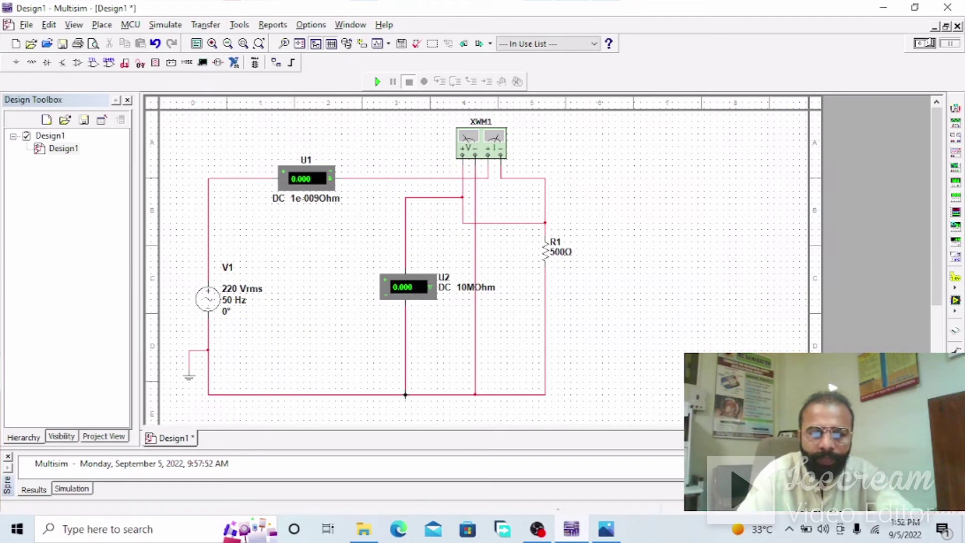
# - Switch ammeter U1 and voltmeter U2 to AC mode and open the wattmeter readout beside the circuit
pyautogui.doubleClick(319, 176)
pyautogui.click(518, 170)
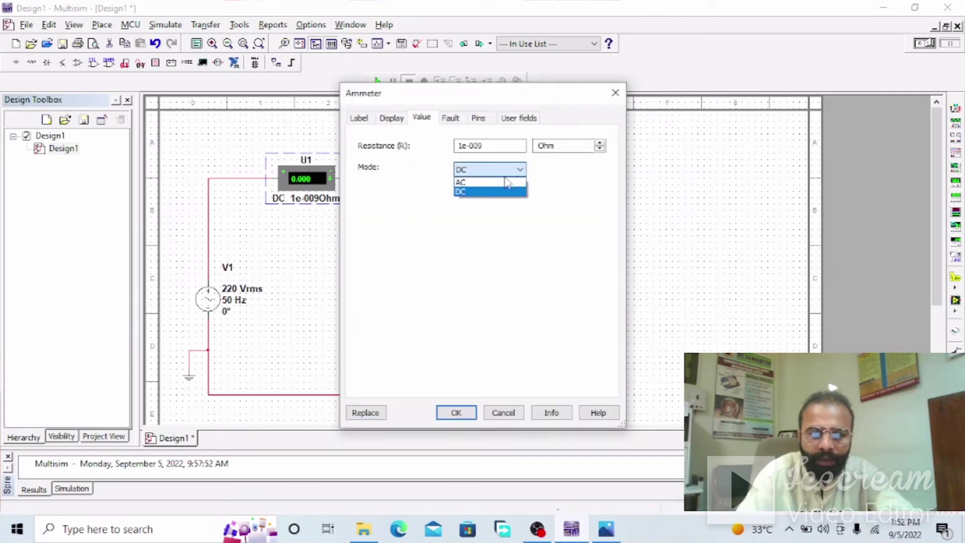
pyautogui.click(492, 183)
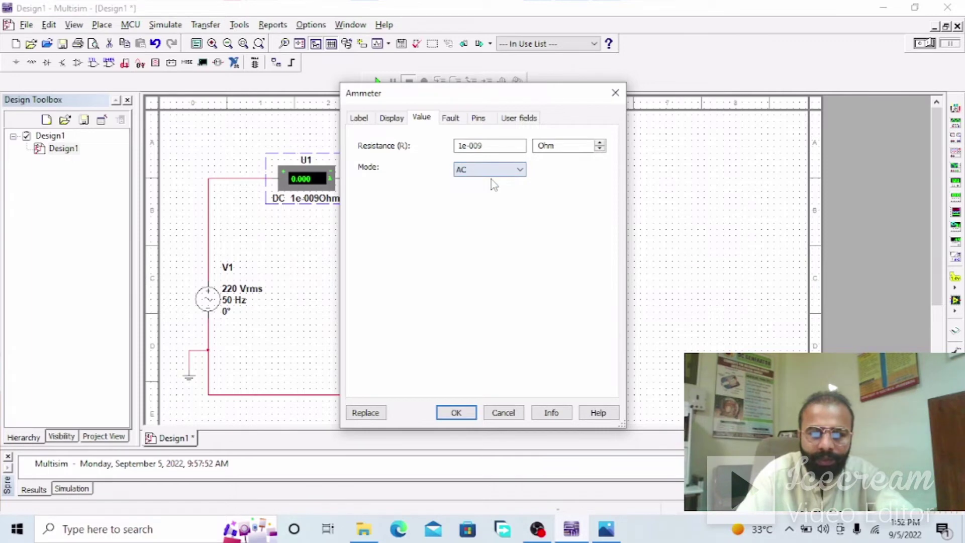
pyautogui.click(456, 413)
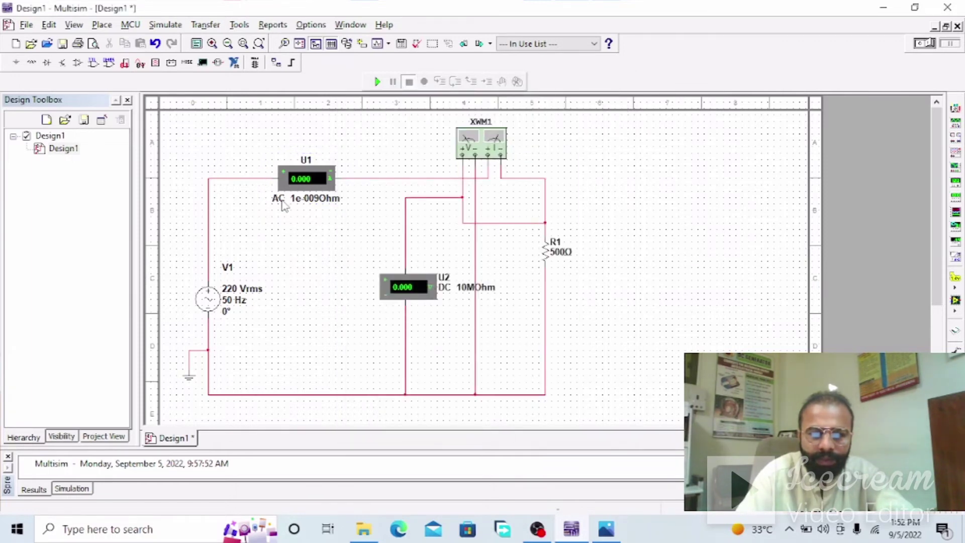
pyautogui.doubleClick(401, 279)
pyautogui.click(503, 169)
pyautogui.click(482, 180)
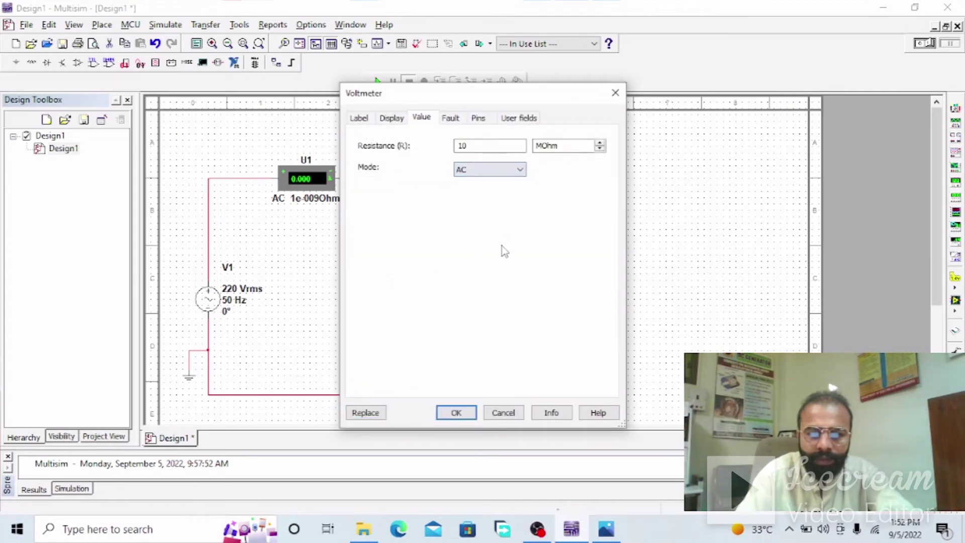
pyautogui.click(456, 412)
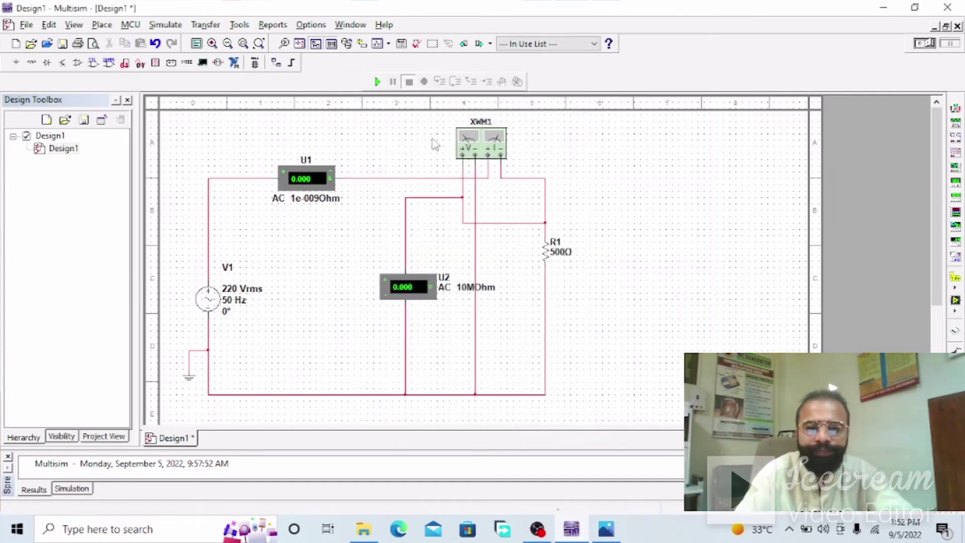
pyautogui.doubleClick(475, 142)
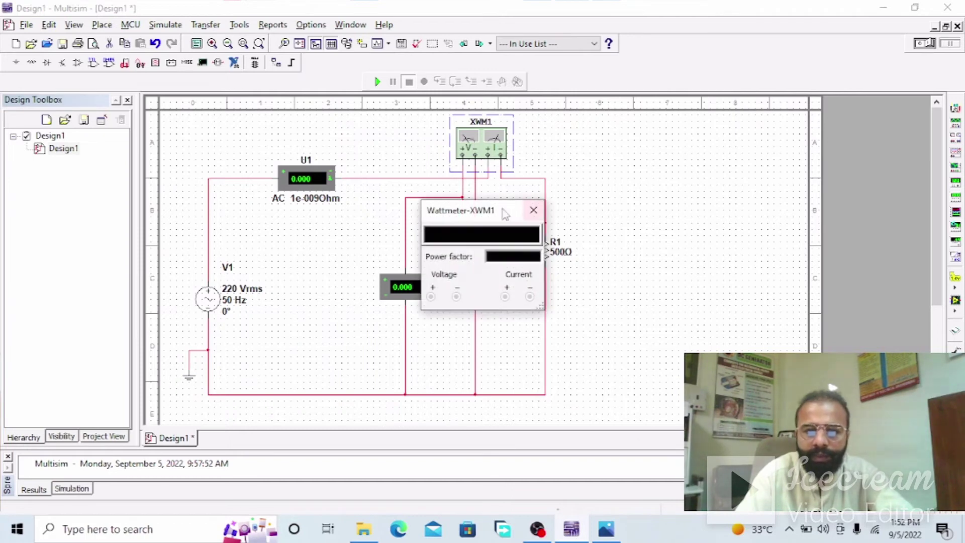
pyautogui.moveTo(480, 210); pyautogui.dragTo(674, 145)
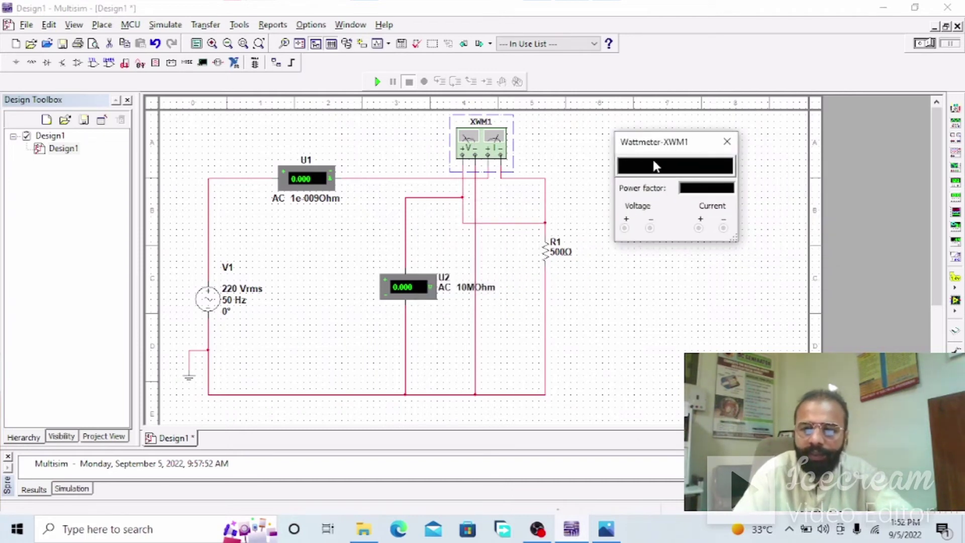
# - Run and pause the simulation to read 0.440 A, 219.984 V and 96.733 W at PF 1
pyautogui.click(377, 81)
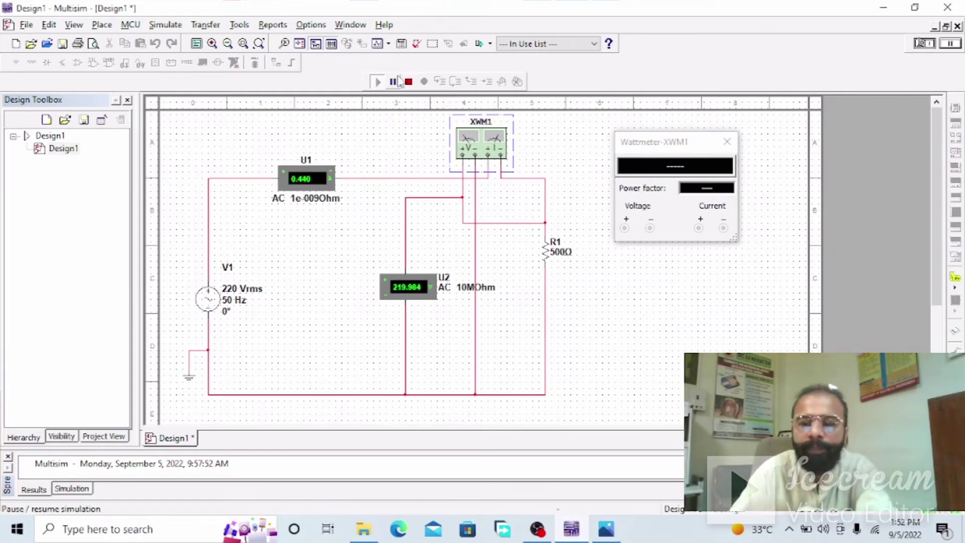
pyautogui.click(395, 81)
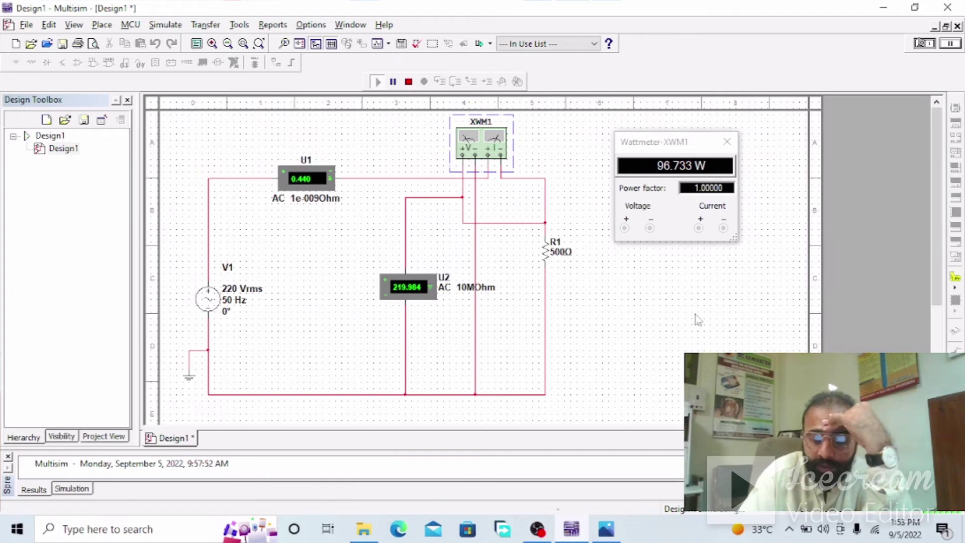
# - Review the handwritten P = VIcosφ working with I = 220/500 and cosφ = 1 against Multisim
pyautogui.click(606, 528)
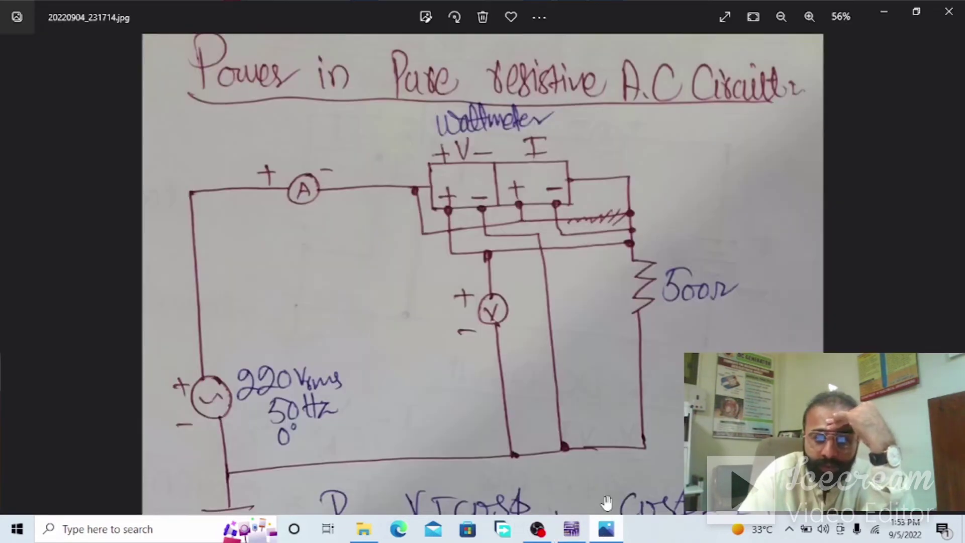
pyautogui.scroll(-5, 553, 332)
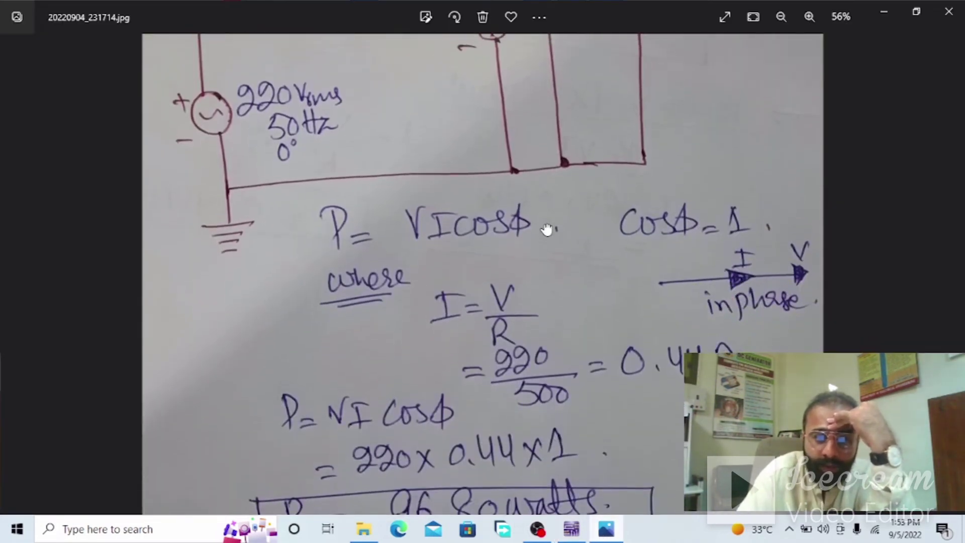
pyautogui.moveTo(547, 230); pyautogui.dragTo(535, 274)
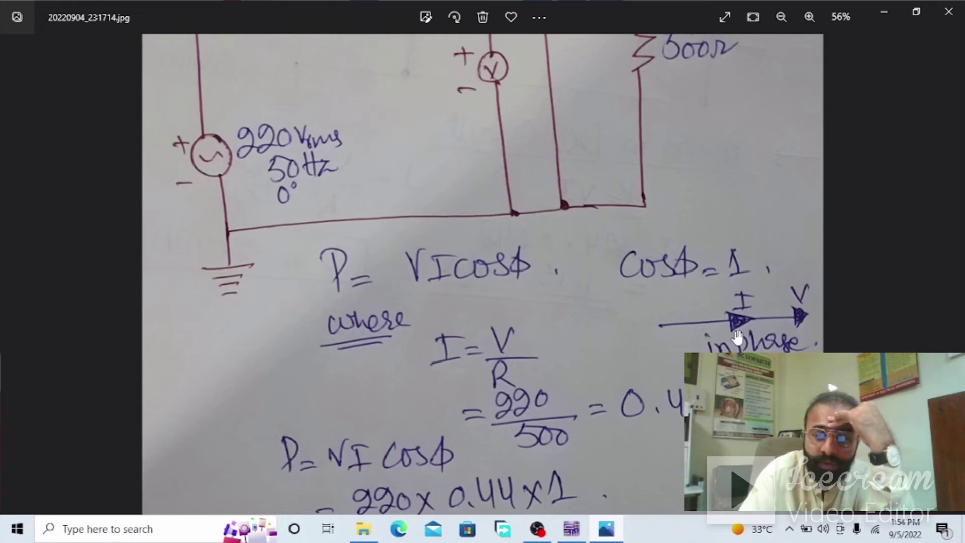
pyautogui.scroll(3, 716, 290)
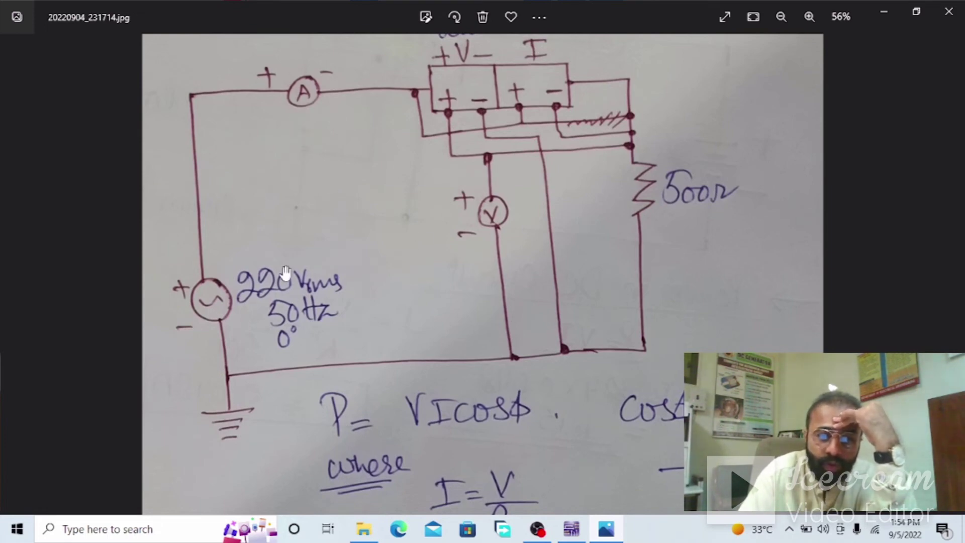
pyautogui.scroll(-2, 632, 281)
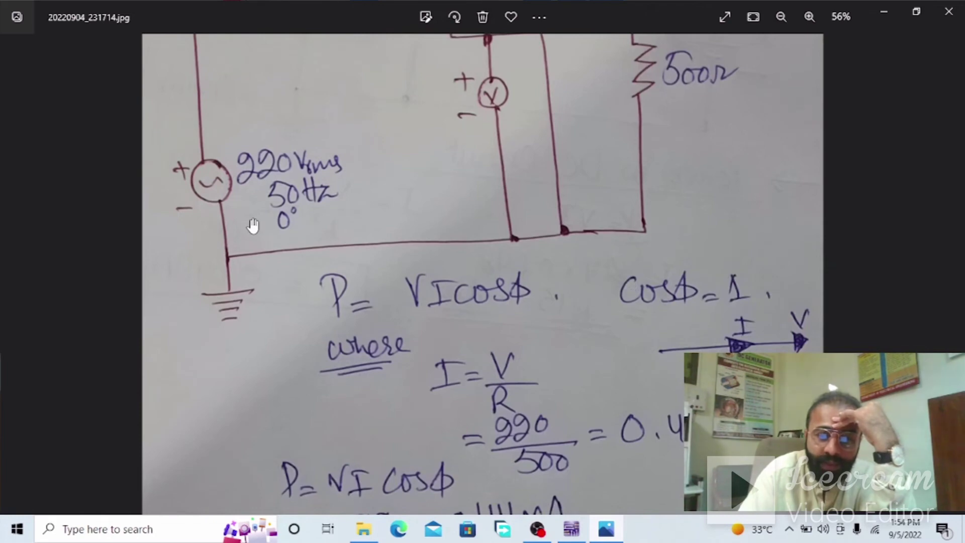
pyautogui.scroll(1, 709, 246)
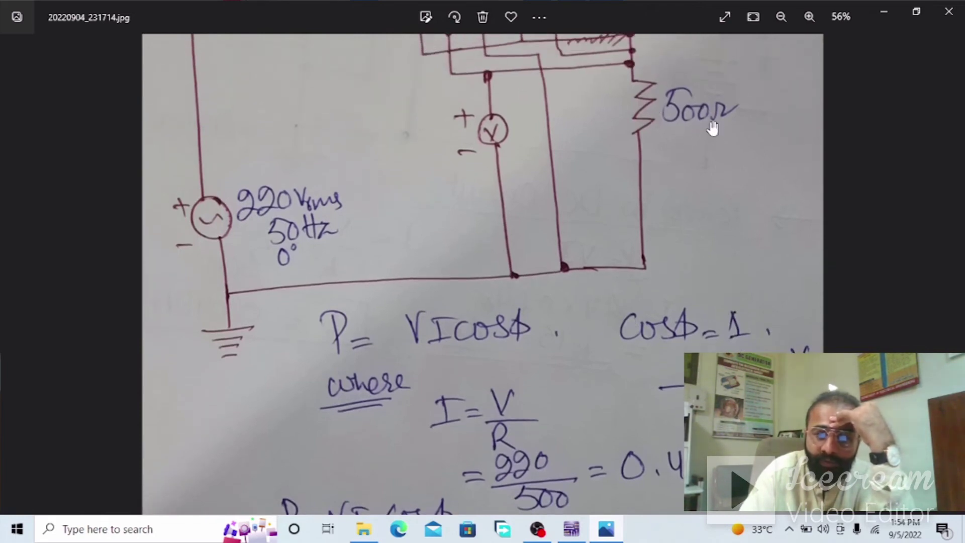
pyautogui.scroll(-3, 712, 124)
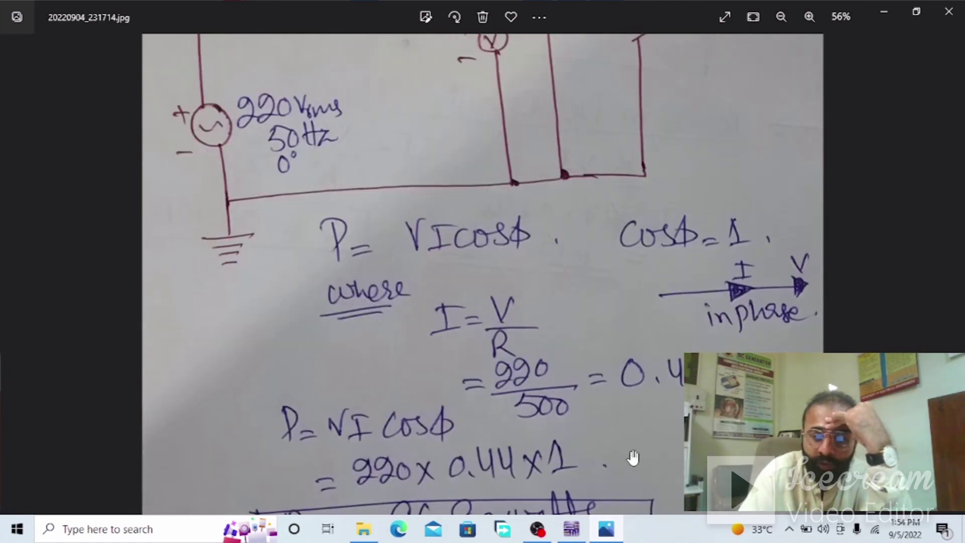
pyautogui.click(613, 526)
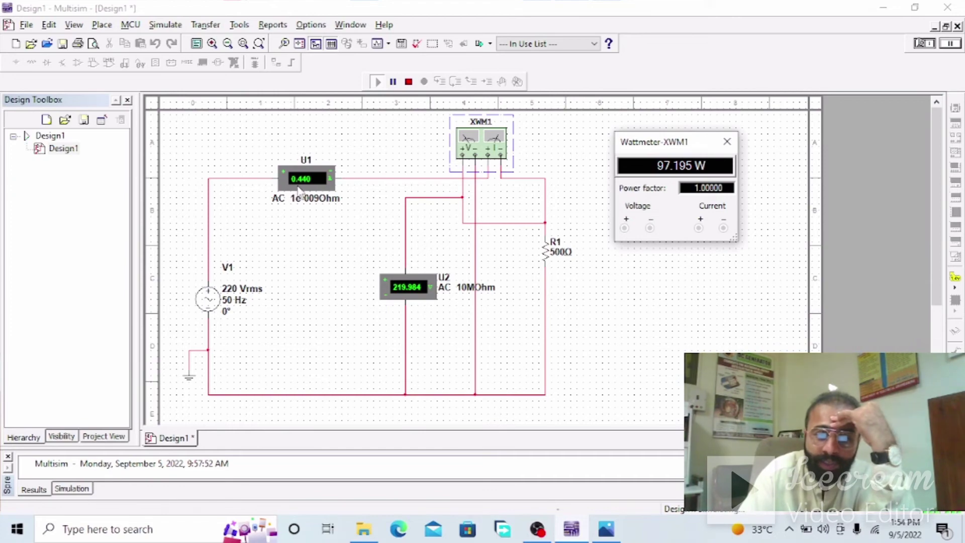
pyautogui.hotkey('alt', 'Tab')
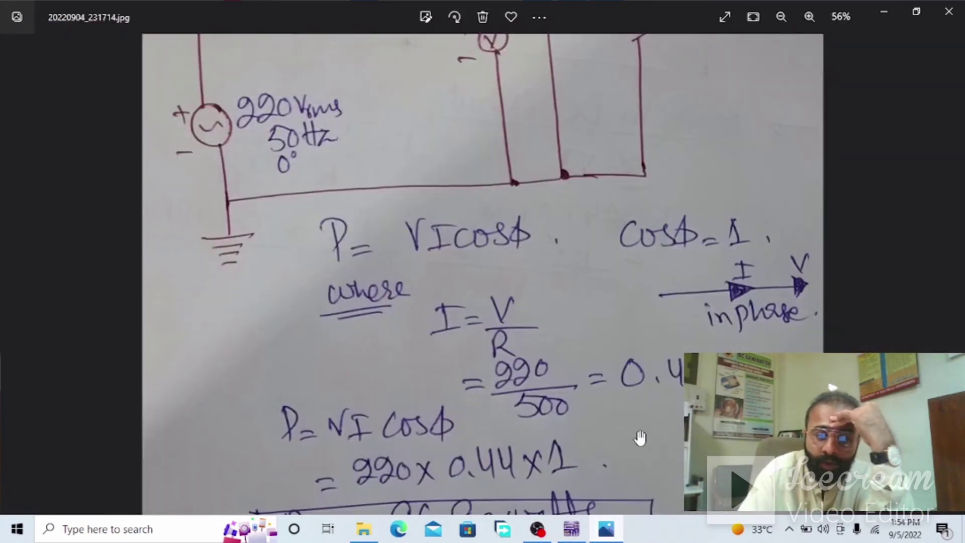
# - Scroll the notes to the boxed P = 96.80 watts, then compare with Multisim's 97.367 W reading
pyautogui.moveTo(617, 414); pyautogui.dragTo(612, 338)
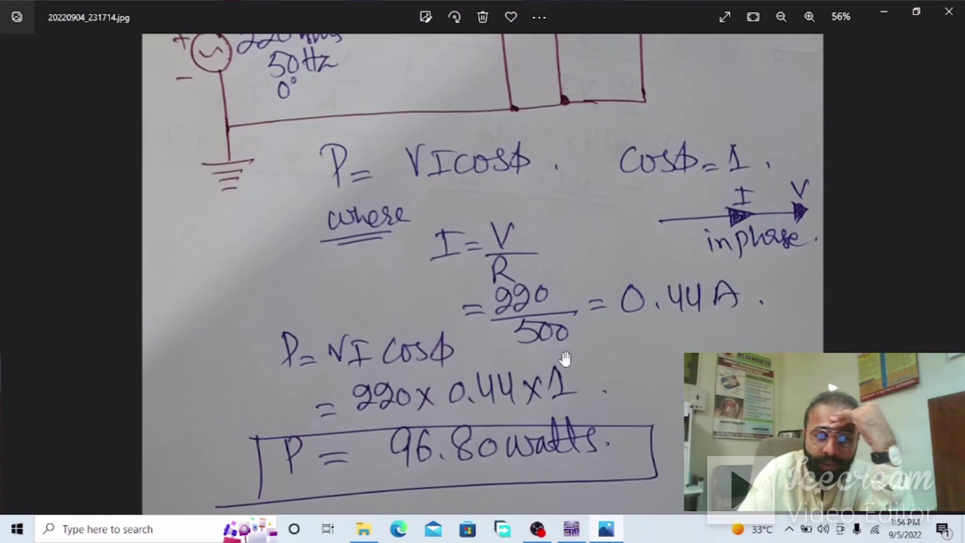
pyautogui.scroll(4, 558, 352)
pyautogui.scroll(-3, 518, 241)
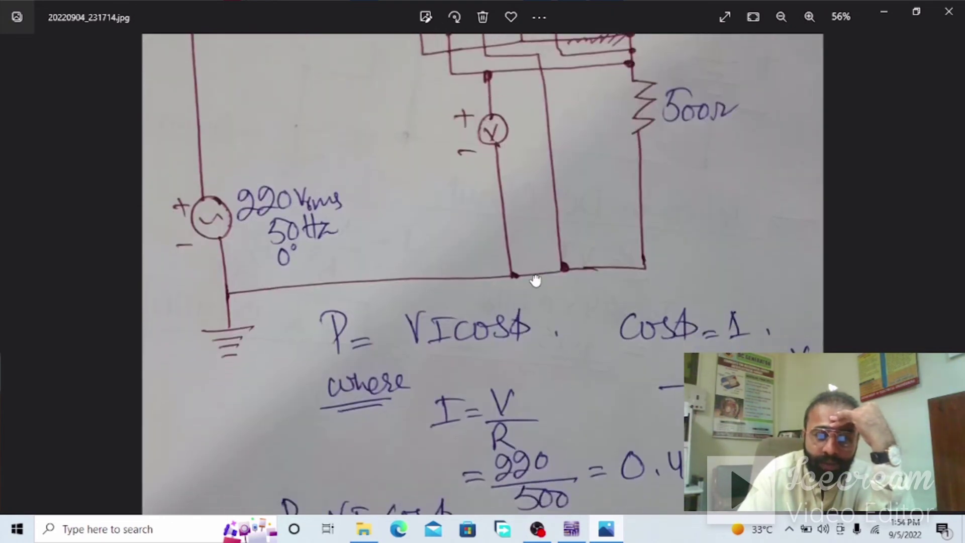
pyautogui.scroll(-3, 650, 338)
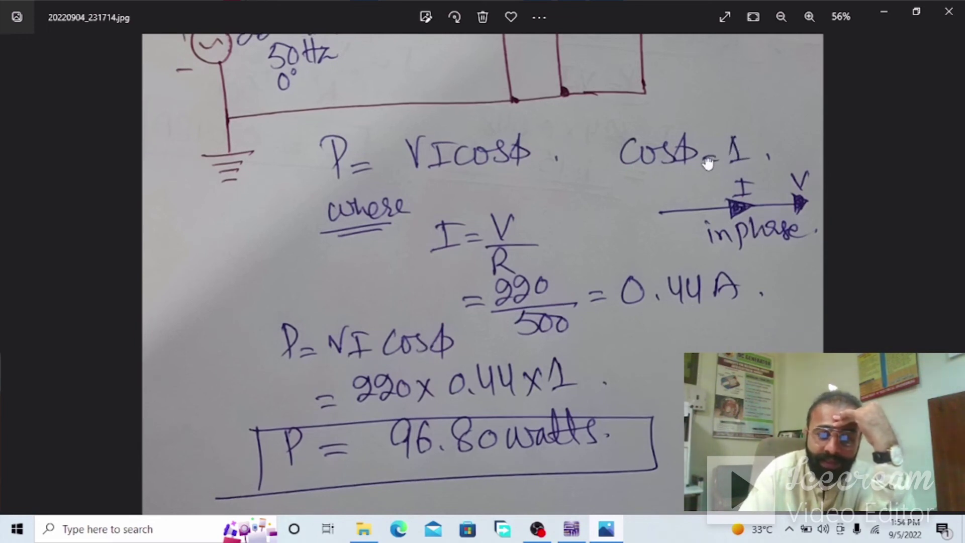
pyautogui.scroll(3, 711, 156)
pyautogui.scroll(-3, 614, 336)
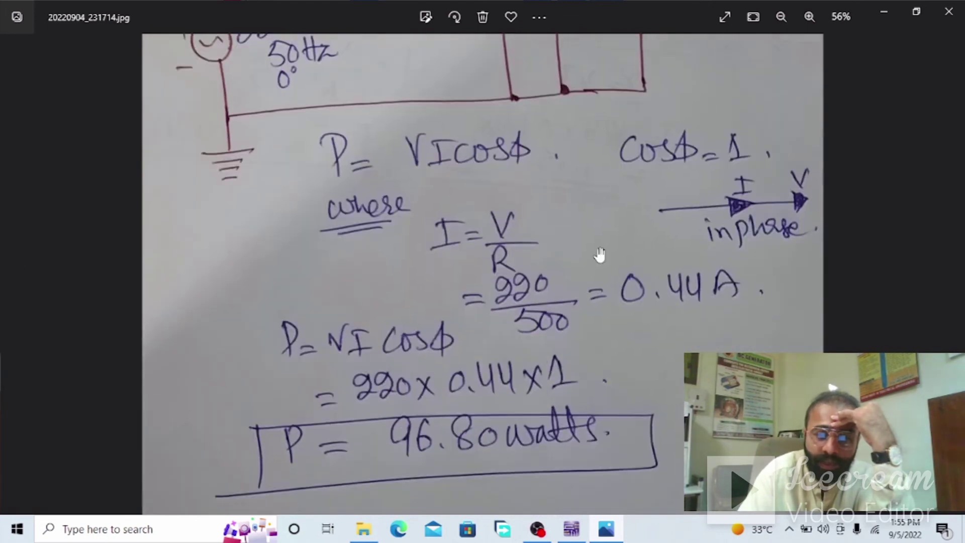
pyautogui.scroll(1, 319, 201)
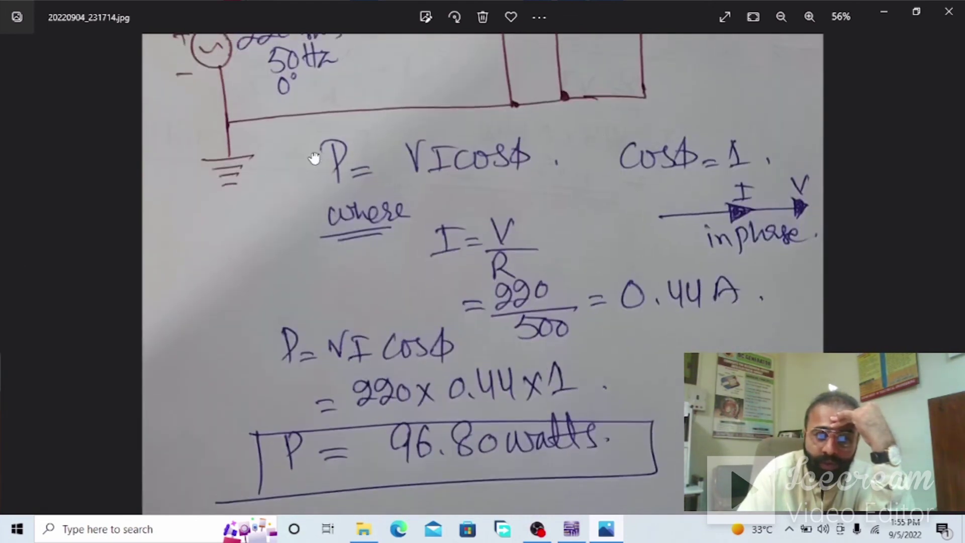
pyautogui.scroll(-1, 449, 201)
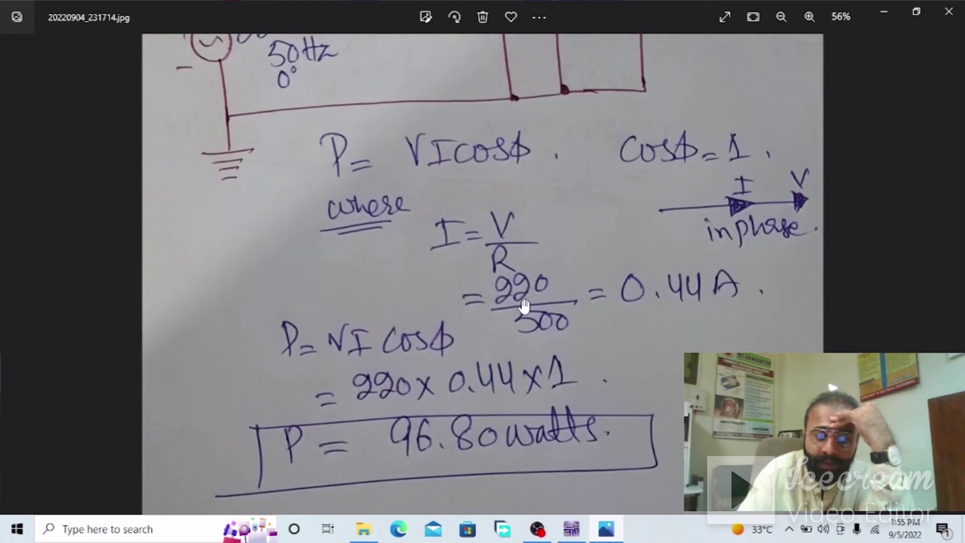
pyautogui.scroll(3, 500, 263)
pyautogui.scroll(1, 330, 198)
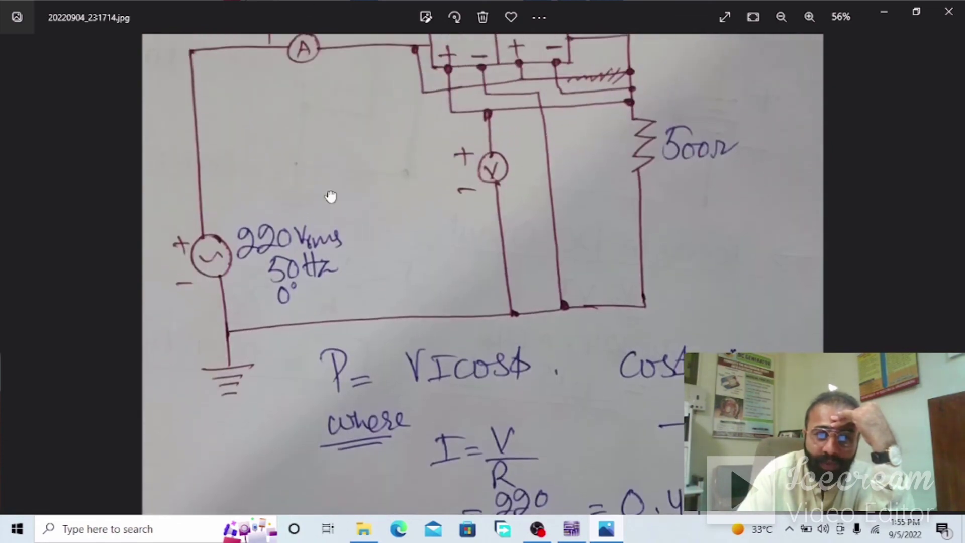
pyautogui.scroll(-3, 340, 123)
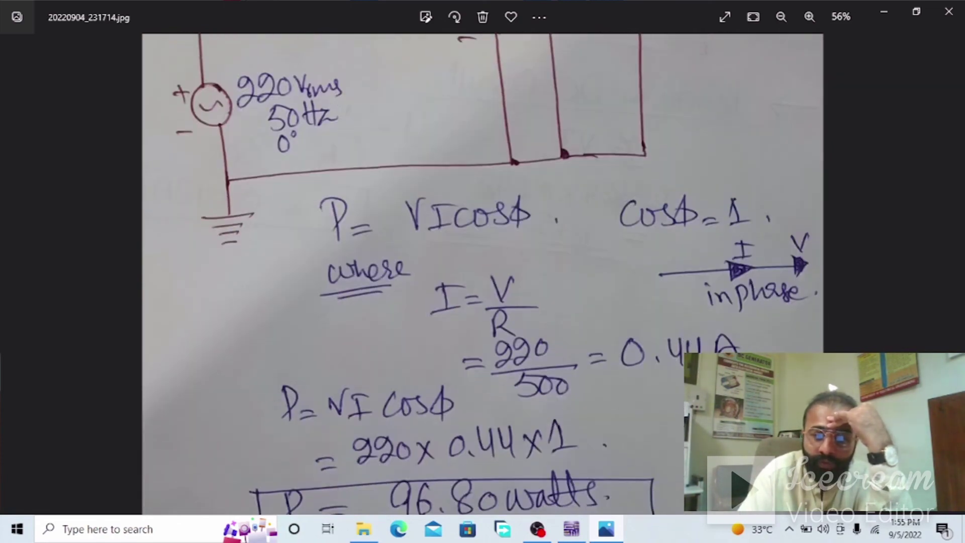
pyautogui.click(607, 533)
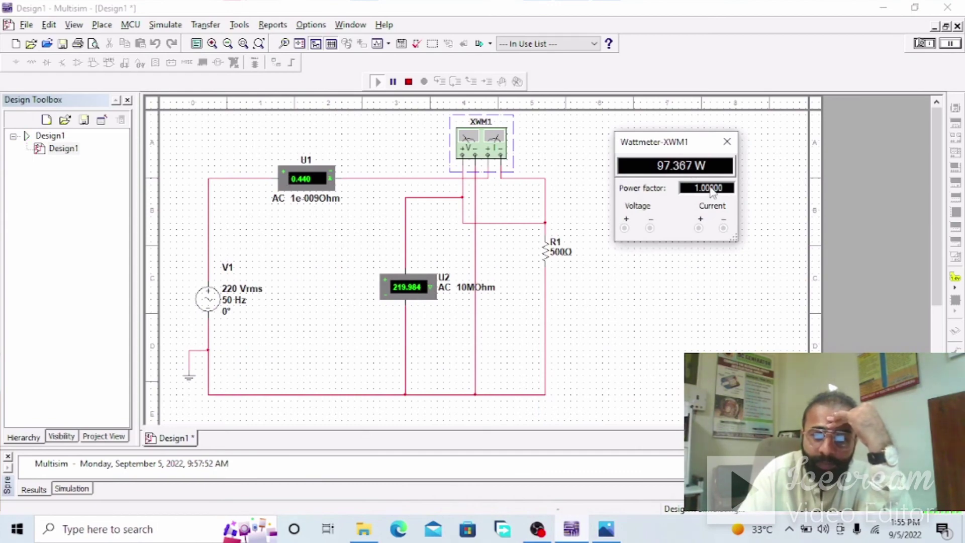
# - Bring back the handwritten notes showing P = 220 × 0.44 × 1 = 96.80 watts
pyautogui.click(608, 532)
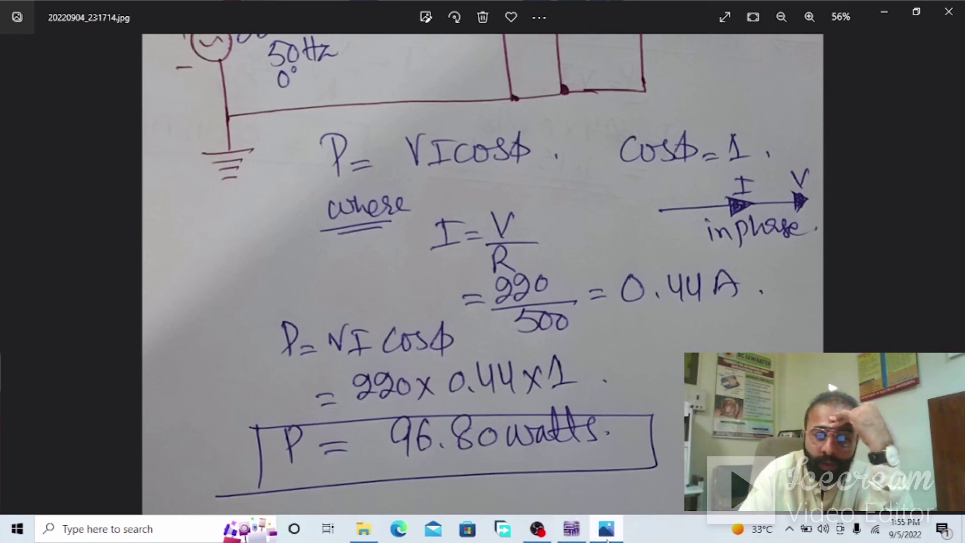
# - Bring the Multisim circuit back to the front, showing the wattmeter's 96.984 W at power factor 1
pyautogui.click(571, 528)
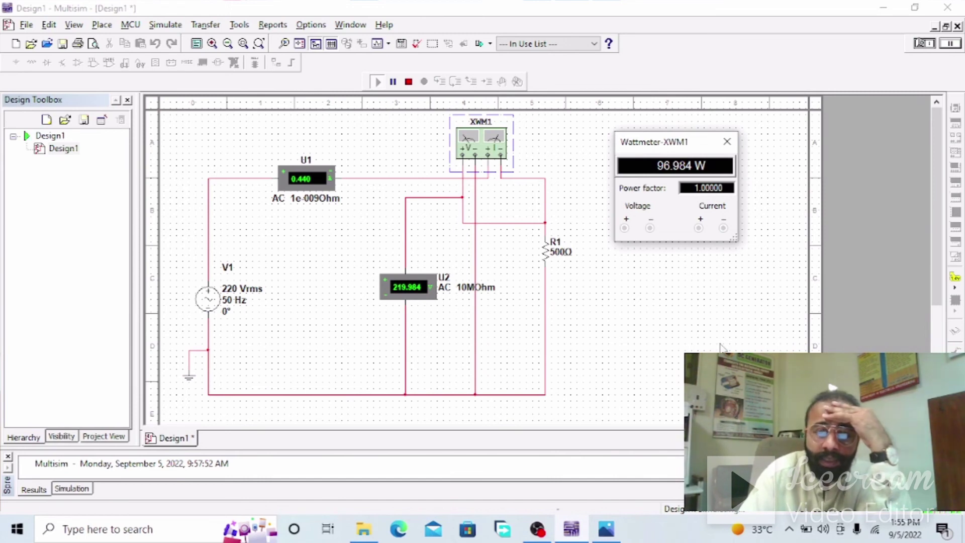
# - Stop the simulation at 96.926 W and return to the top of the handwritten notes photo
pyautogui.click(408, 83)
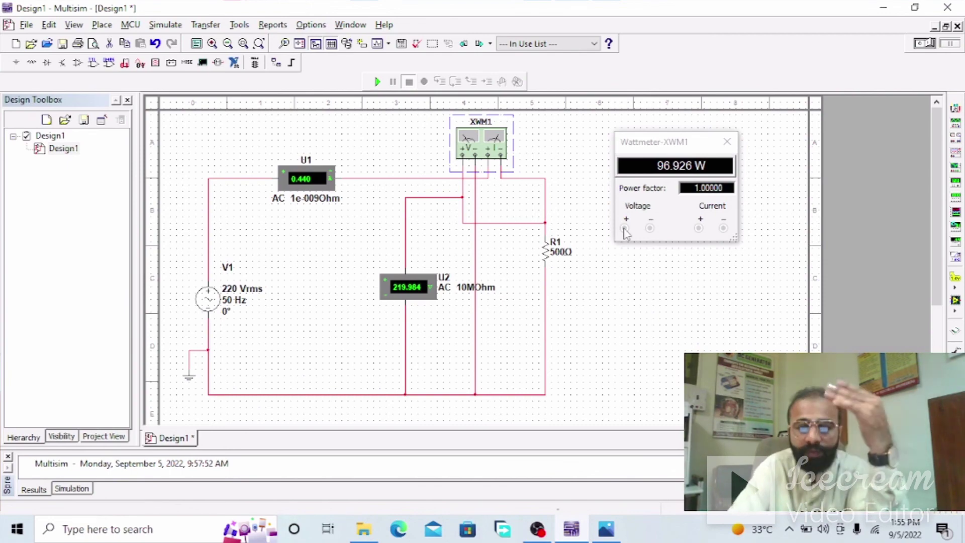
pyautogui.click(606, 529)
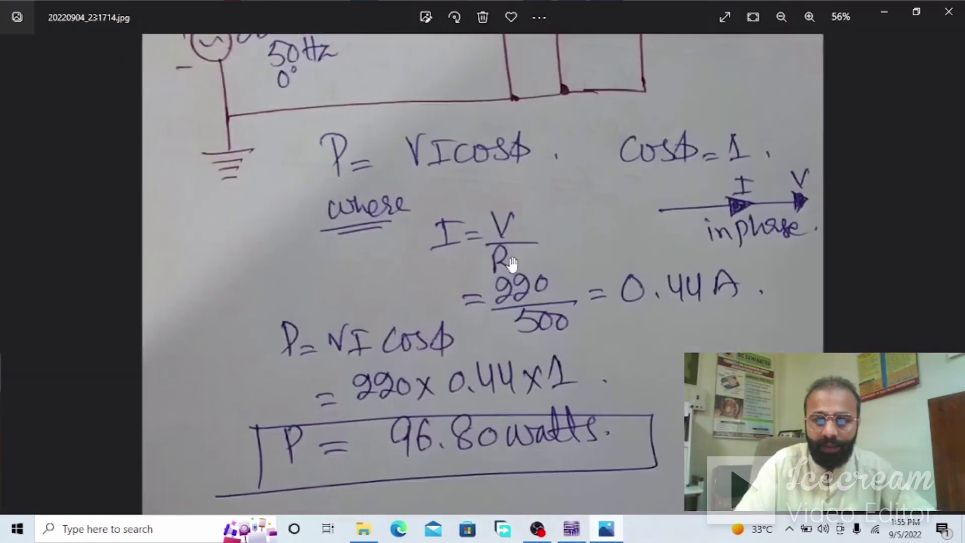
pyautogui.scroll(10, 556, 413)
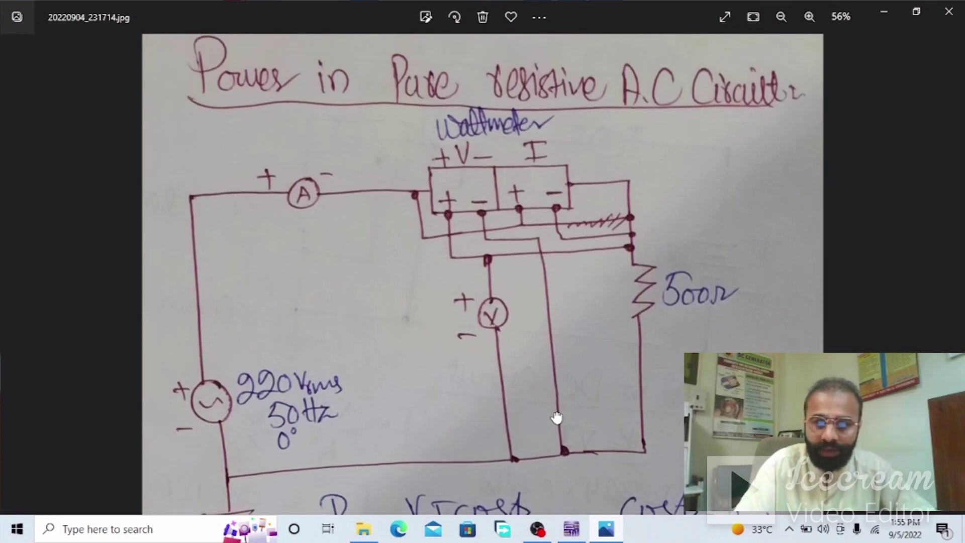